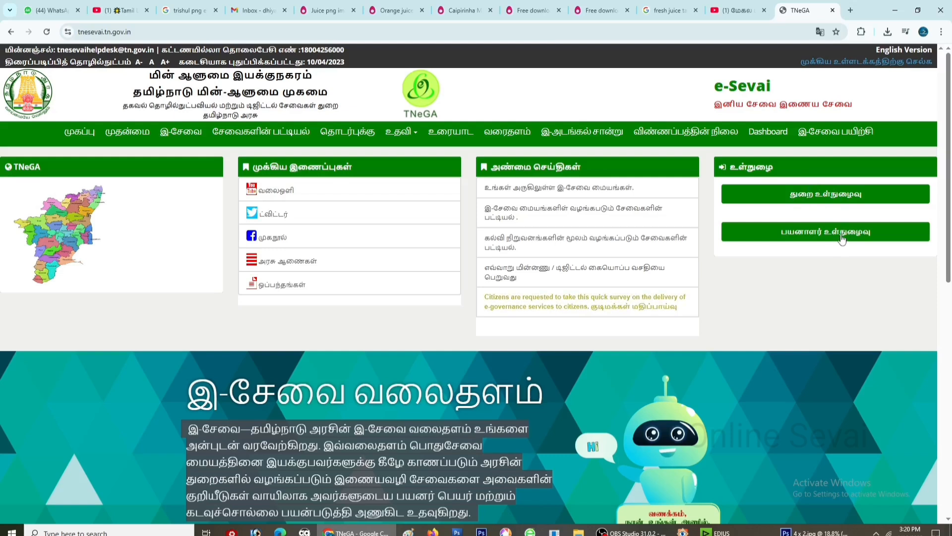
# Sign in to the e-Sevai citizen account with the account username and password
pyautogui.click(841, 239)
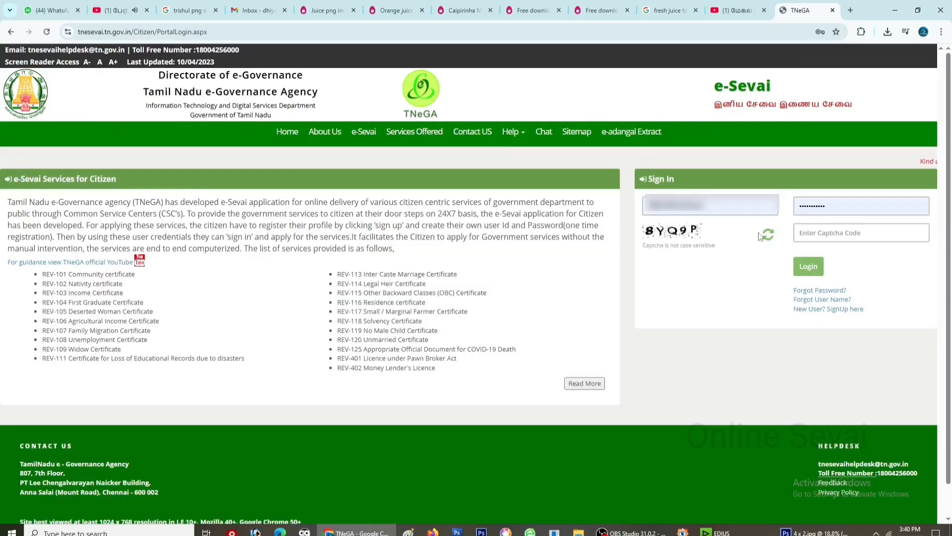
pyautogui.moveTo(729, 206); pyautogui.dragTo(503, 216)
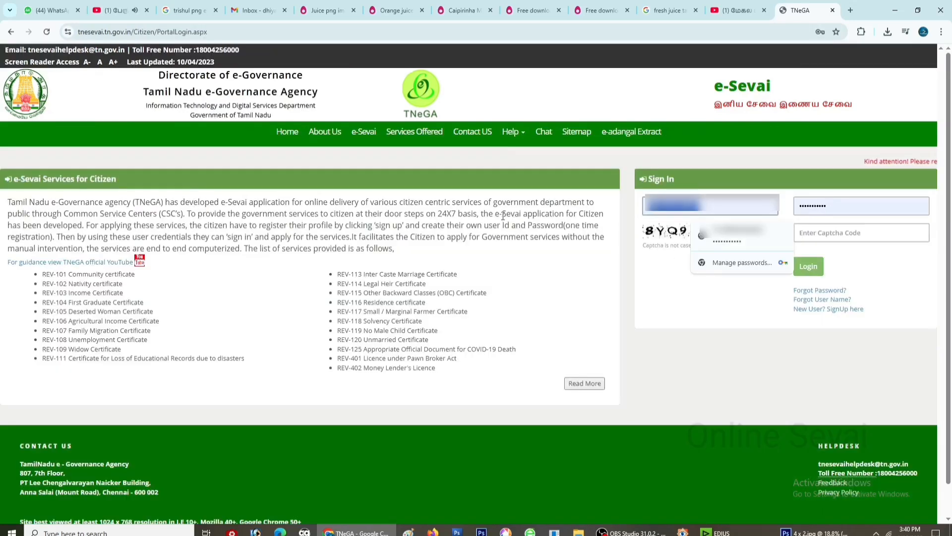
pyautogui.press('BackSpace')
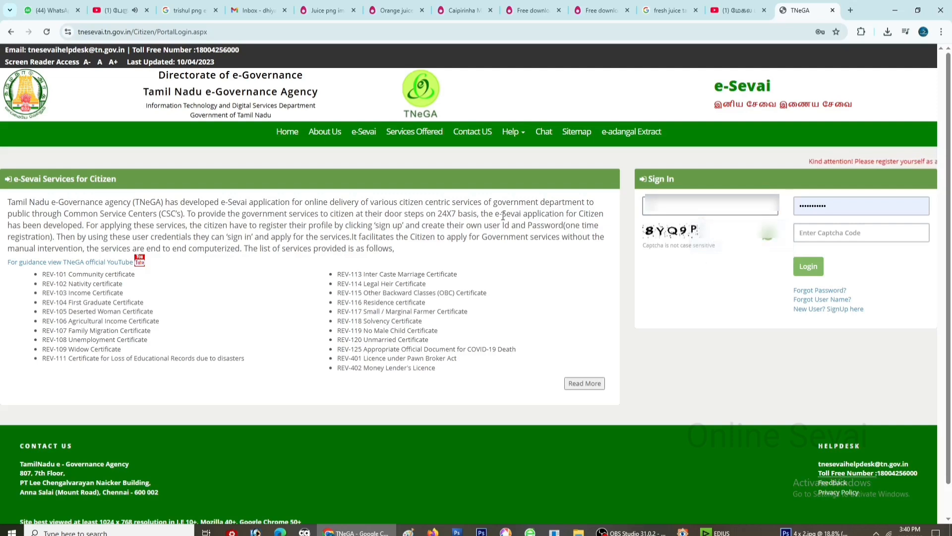
pyautogui.write('dh')
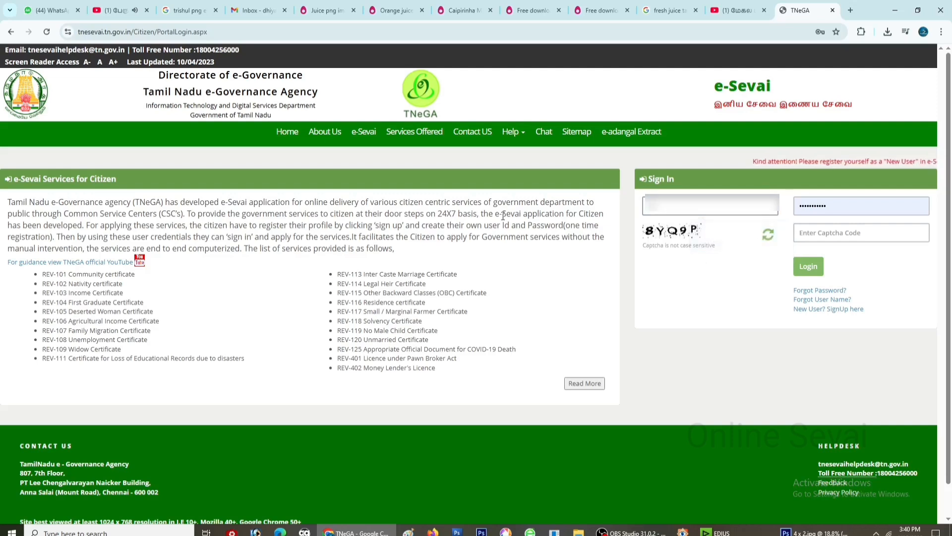
pyautogui.write('******')
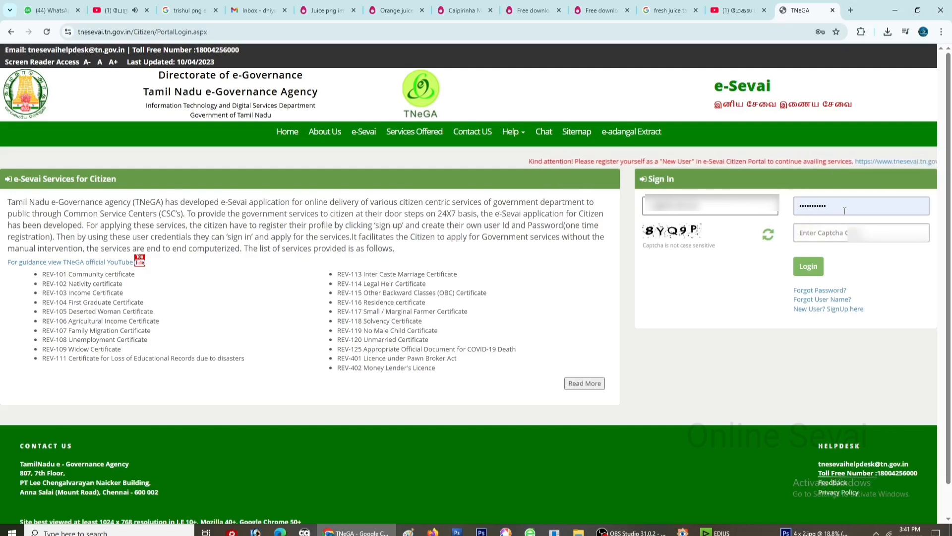
pyautogui.moveTo(843, 210); pyautogui.dragTo(709, 214)
pyautogui.write('••')
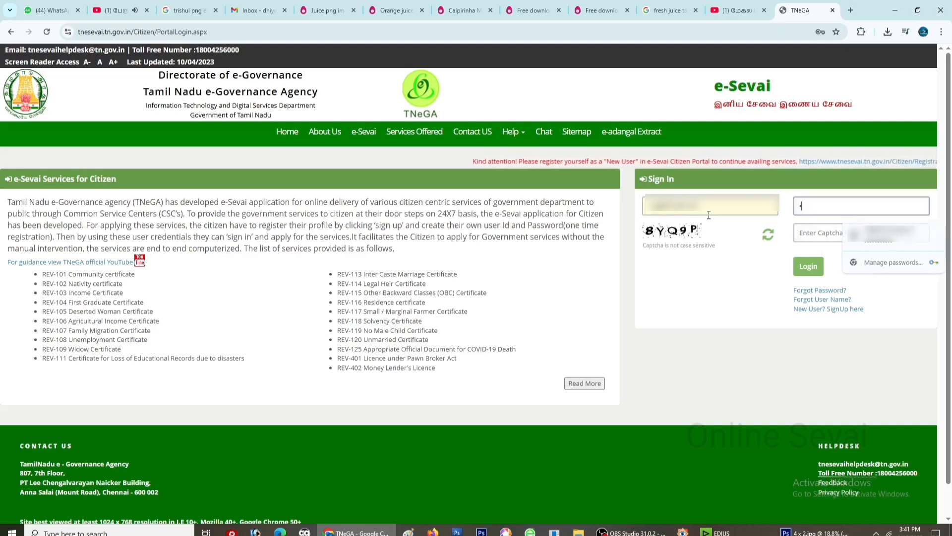
pyautogui.write('••••••')
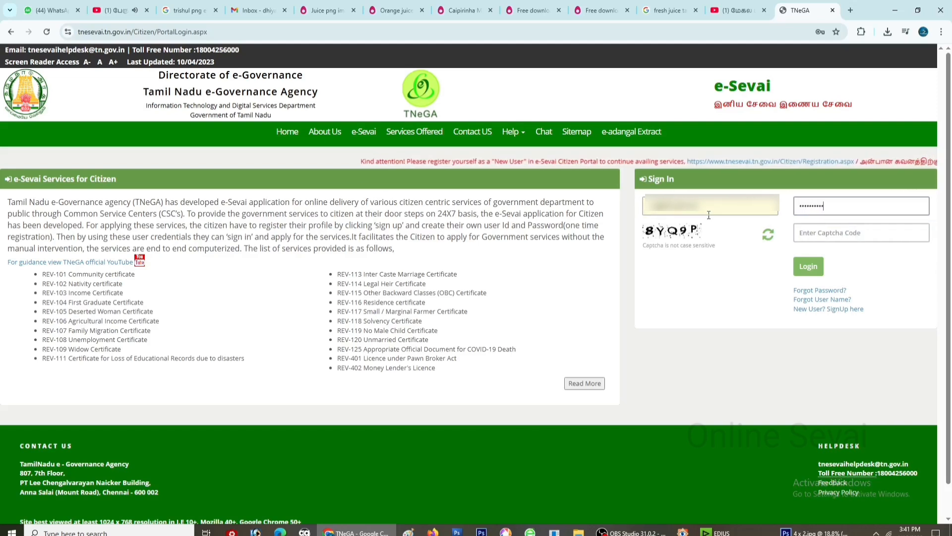
pyautogui.click(810, 267)
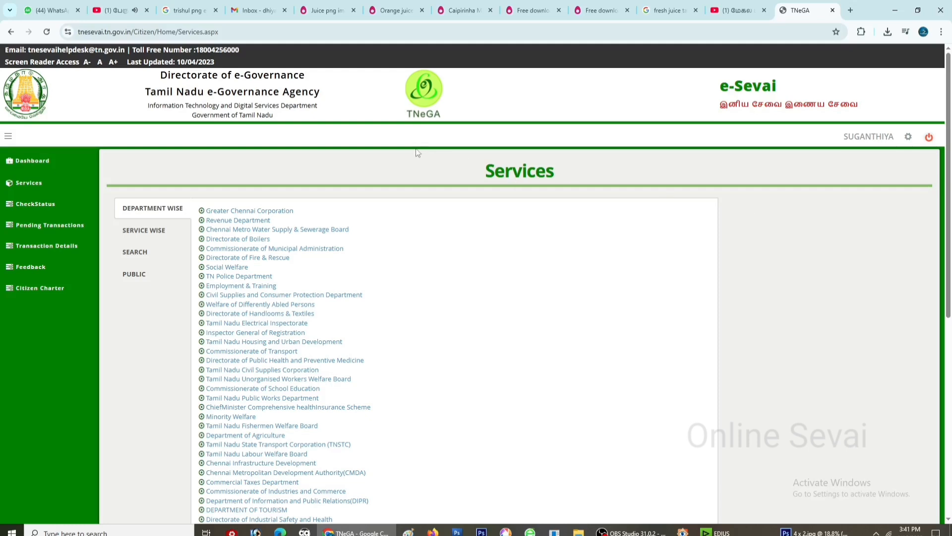
# Choose Revenue Department, then REV-103 Income Certificate, and proceed past its instructions
pyautogui.click(228, 221)
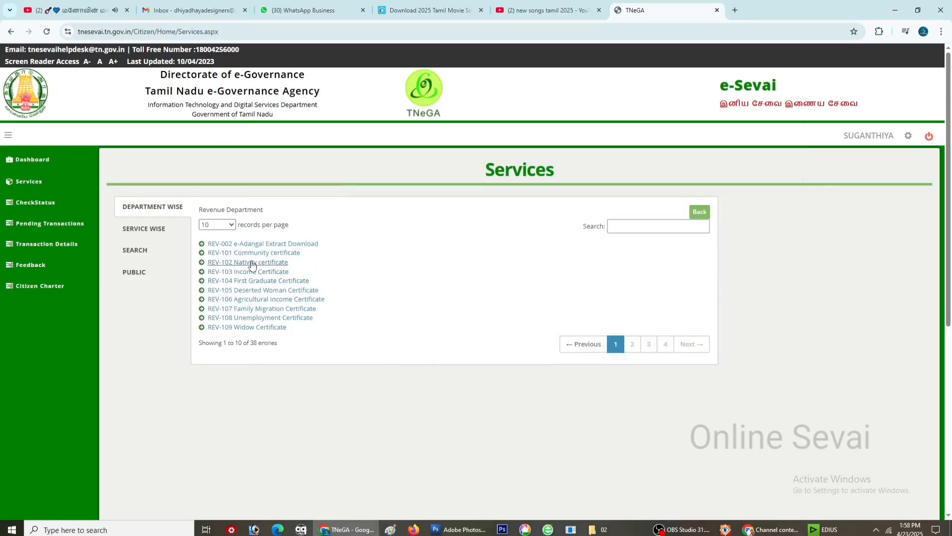
pyautogui.click(280, 272)
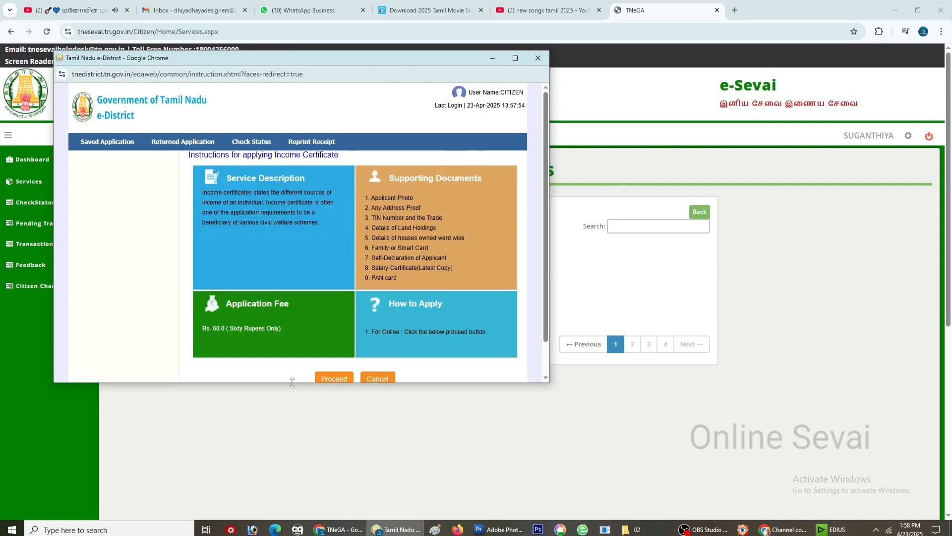
pyautogui.click(340, 380)
pyautogui.click(339, 379)
pyautogui.click(334, 379)
pyautogui.click(339, 379)
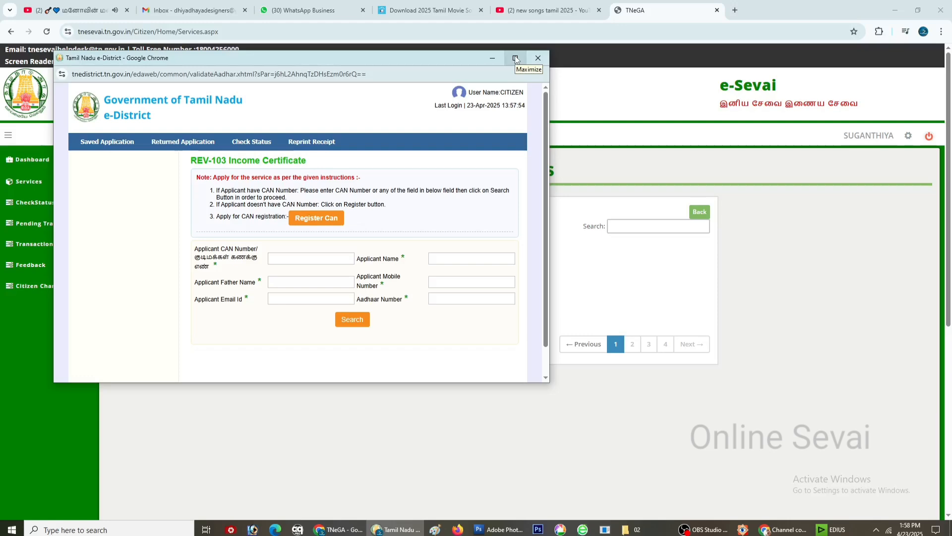
# Maximize the e-District window, search by the applicant's Aadhaar number and select the CAN record
pyautogui.click(516, 58)
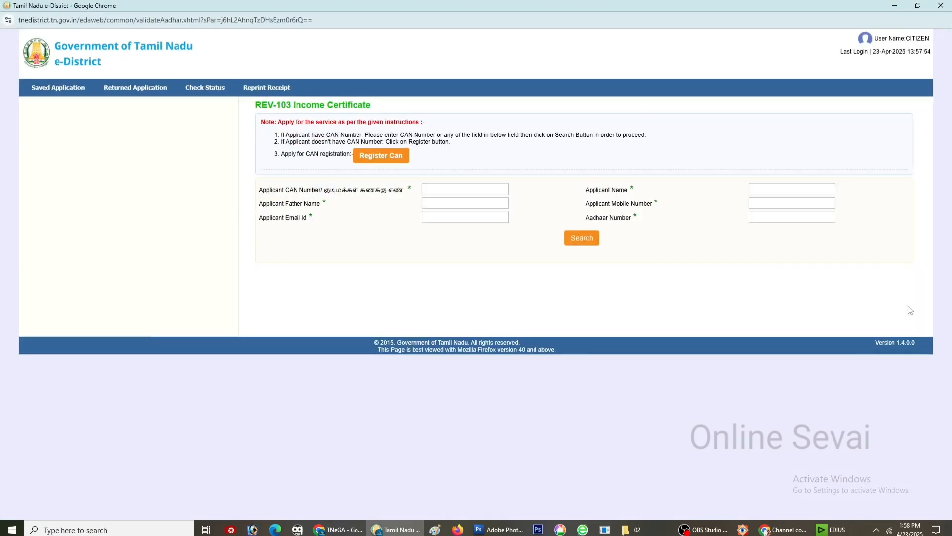
pyautogui.click(784, 219)
pyautogui.press('XF86AudioLowerVolume')
pyautogui.press('XF86AudioLowerVolume')
pyautogui.write('96')
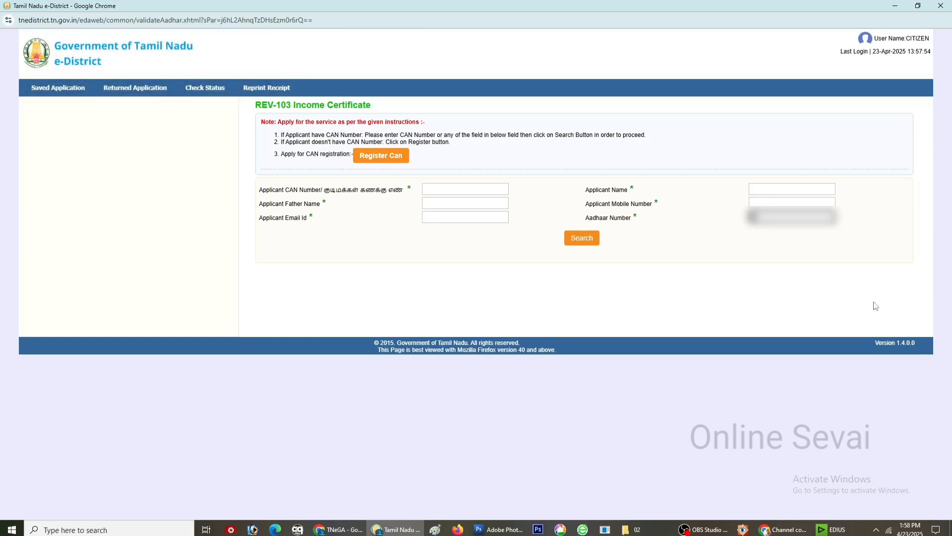
pyautogui.click(581, 239)
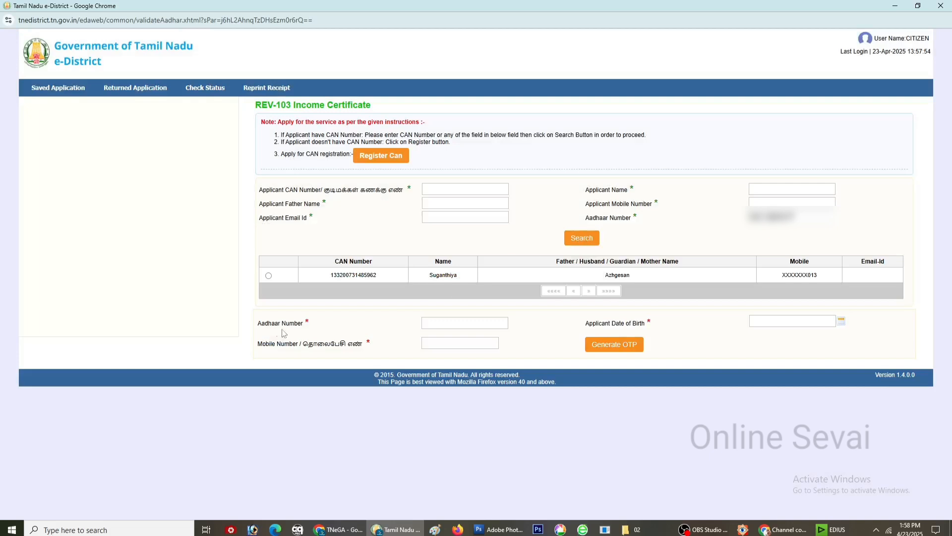
pyautogui.click(268, 275)
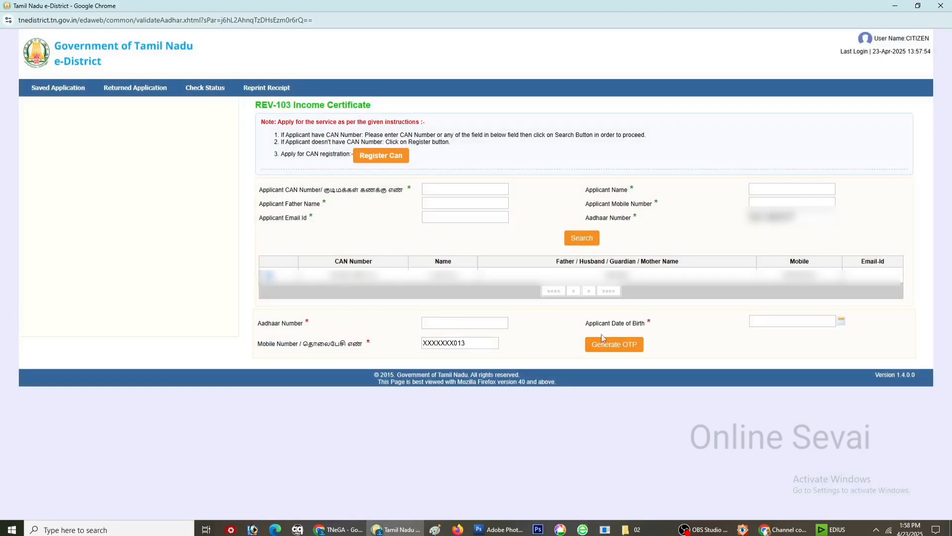
pyautogui.click(622, 345)
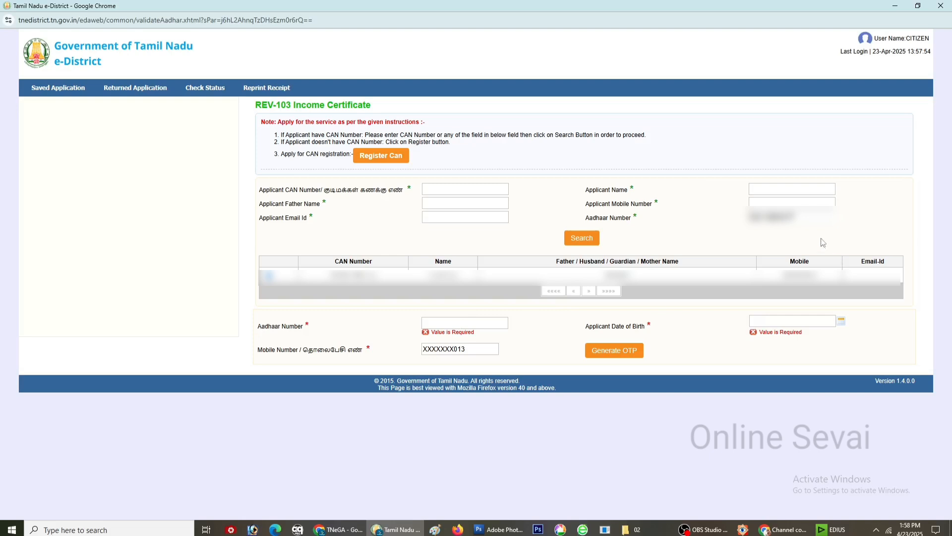
# Copy the Aadhaar number into the verification Aadhaar Number field
pyautogui.moveTo(811, 217); pyautogui.dragTo(646, 255)
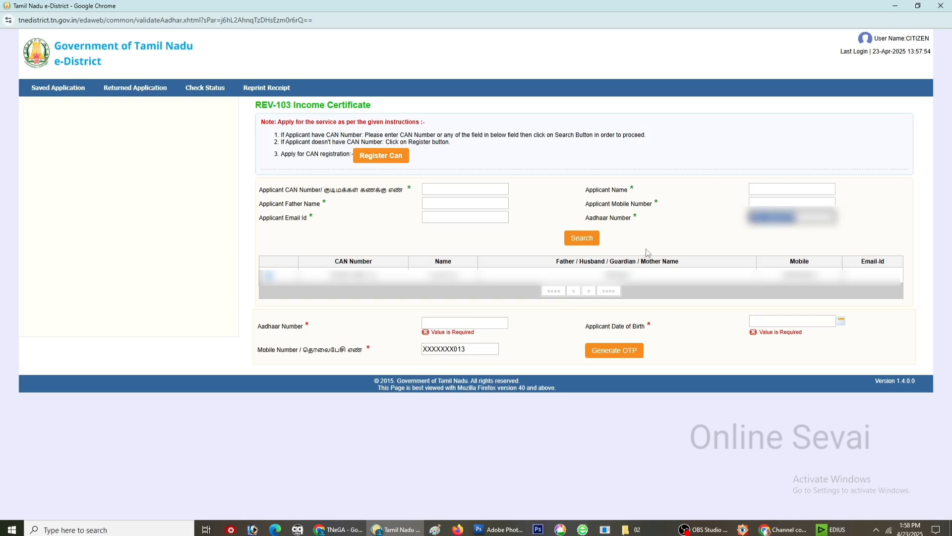
pyautogui.click(472, 324)
pyautogui.hotkey('ctrl', 'v')
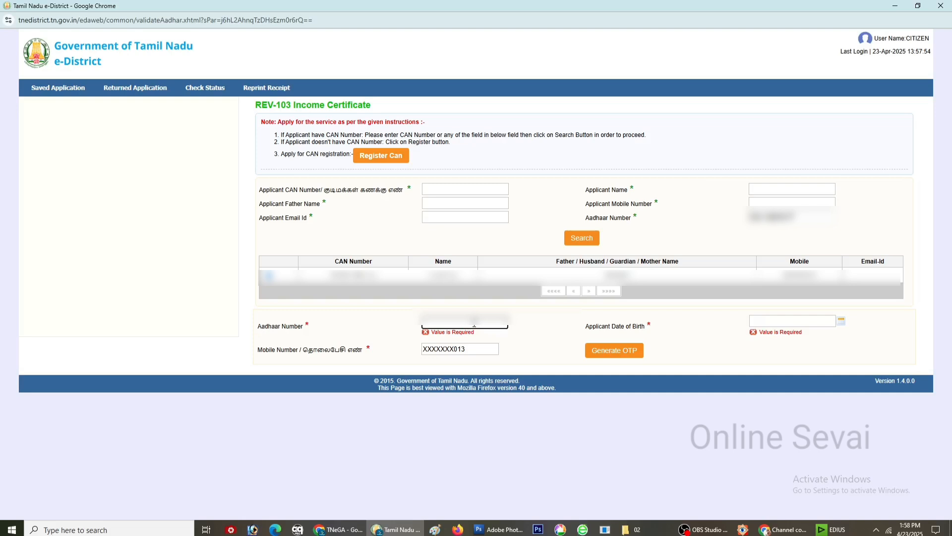
pyautogui.click(771, 320)
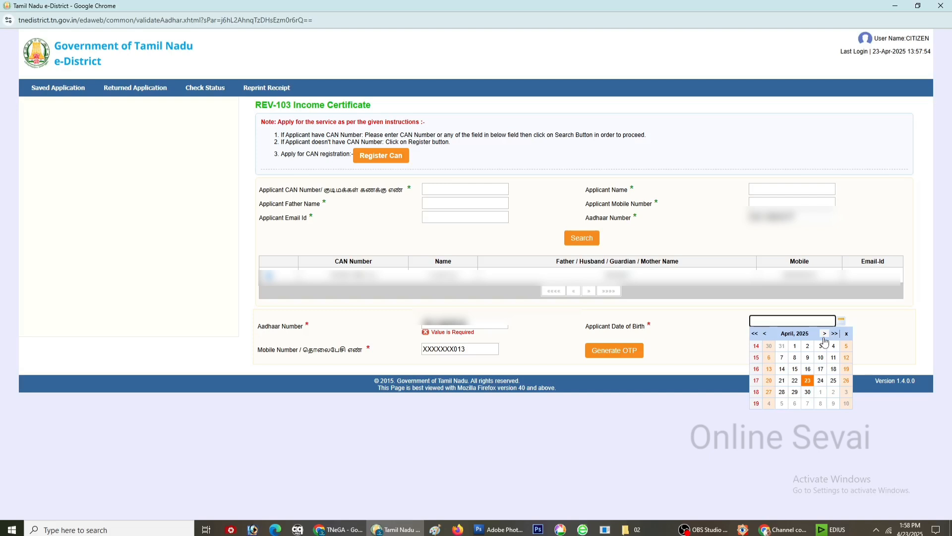
pyautogui.click(808, 335)
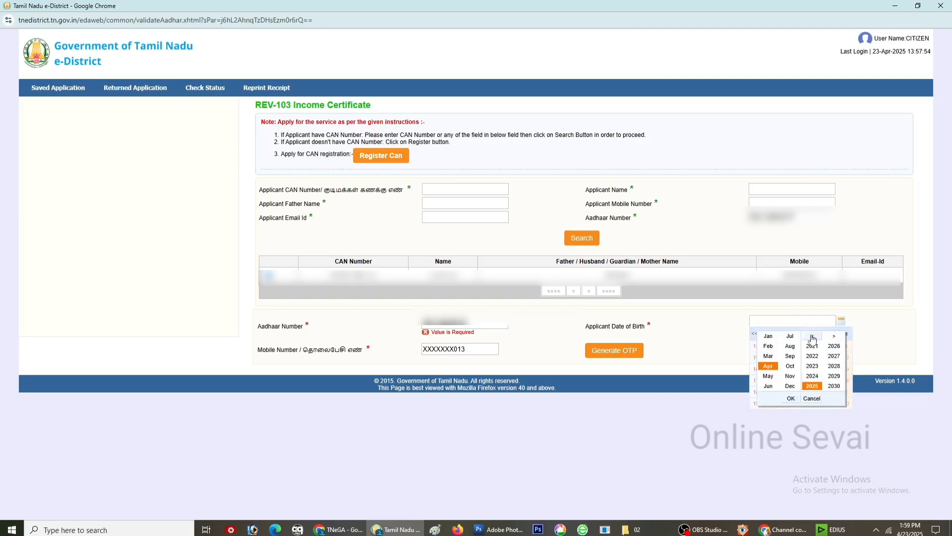
pyautogui.doubleClick(812, 337)
pyautogui.click(812, 337)
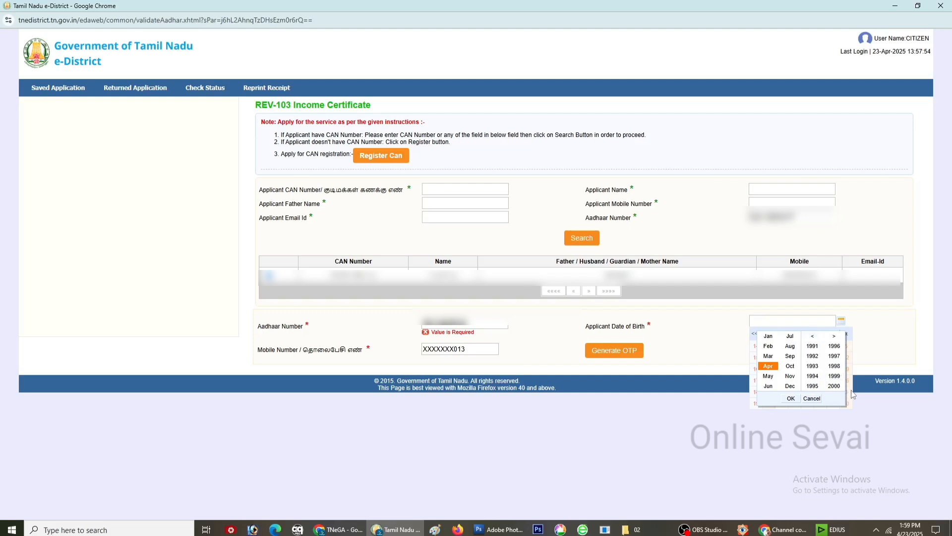
pyautogui.click(840, 378)
pyautogui.click(775, 386)
pyautogui.click(792, 399)
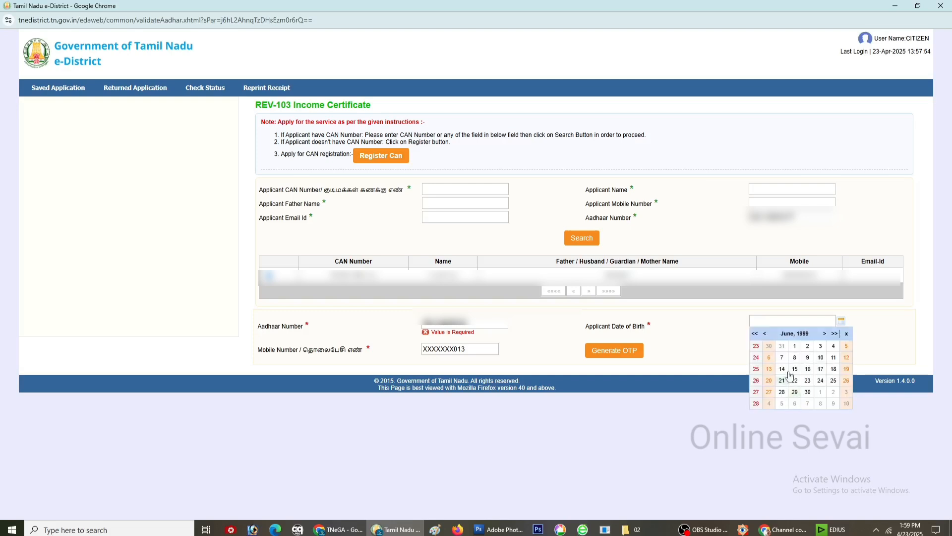
pyautogui.click(794, 350)
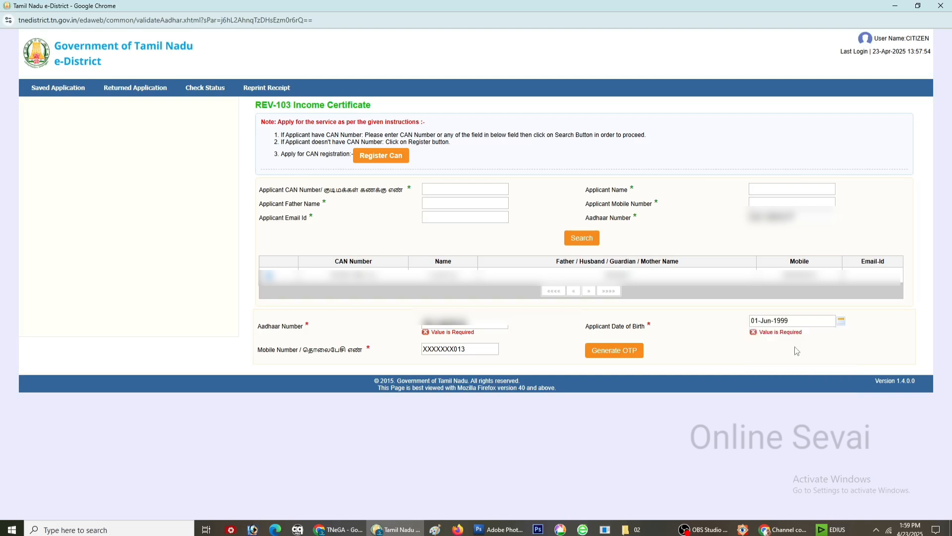
# Generate an OTP to the registered mobile, enter the received code and confirm it
pyautogui.click(629, 352)
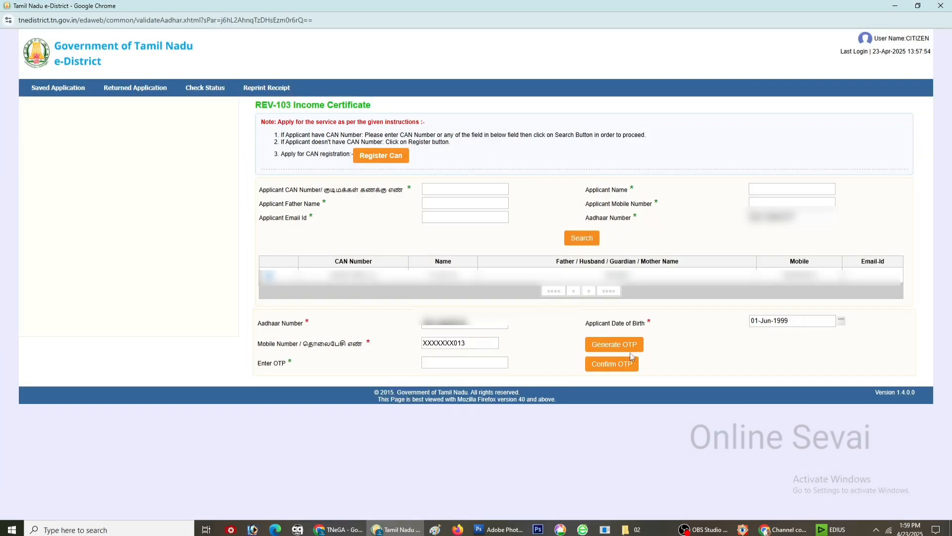
pyautogui.click(484, 363)
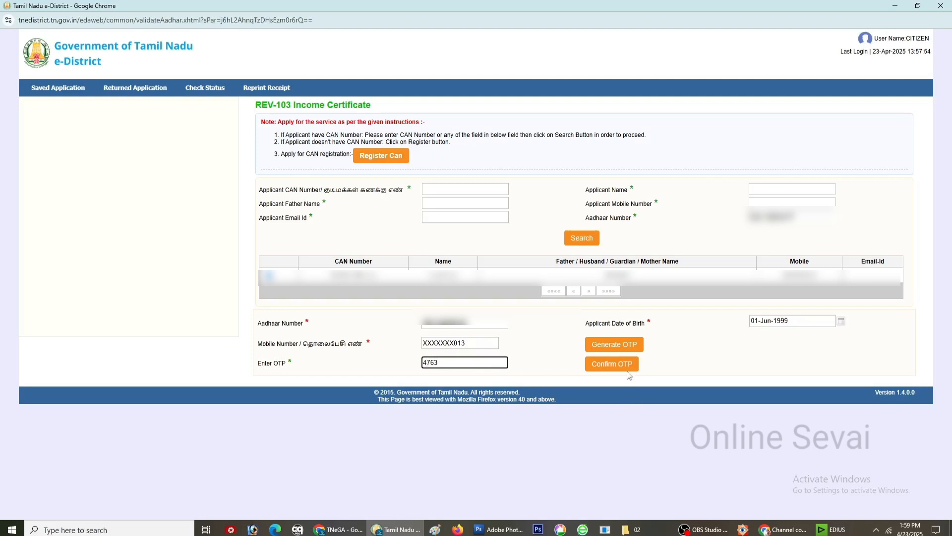
pyautogui.click(624, 368)
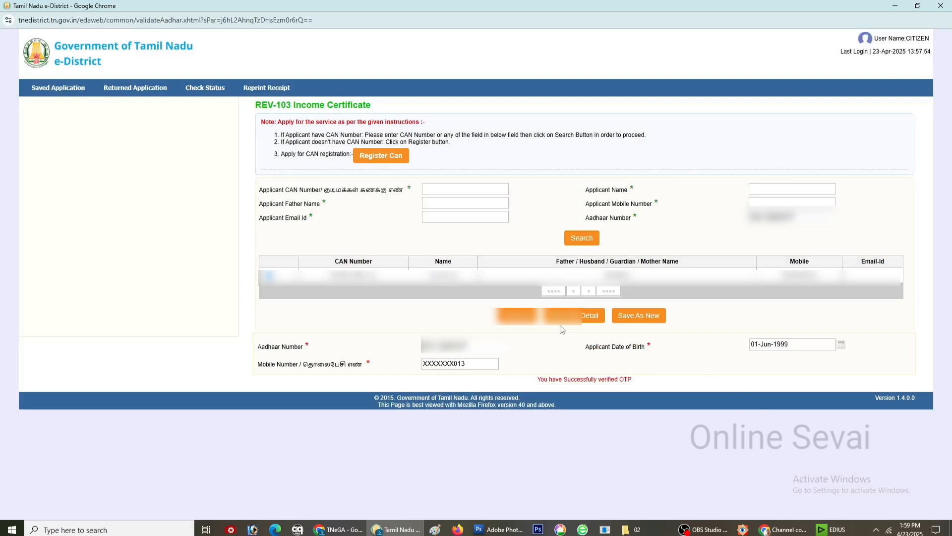
# Proceed with the applicant's existing details and go to the Total number of family members box
pyautogui.click(518, 318)
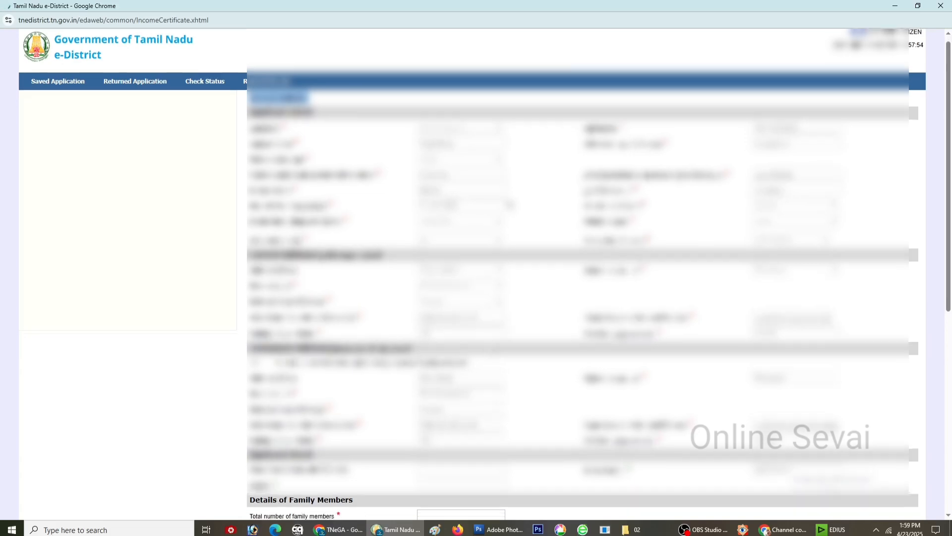
pyautogui.scroll(-7, 490, 350)
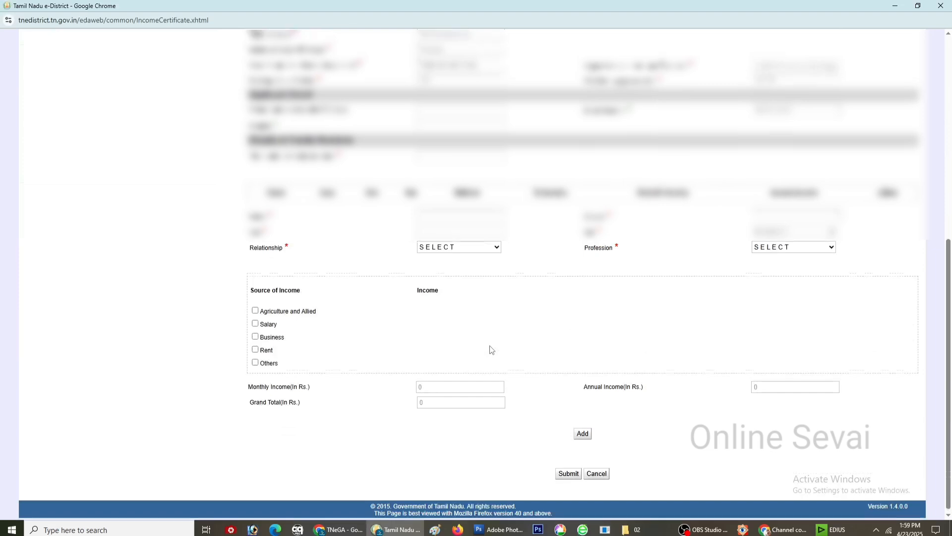
pyautogui.scroll(2, 490, 350)
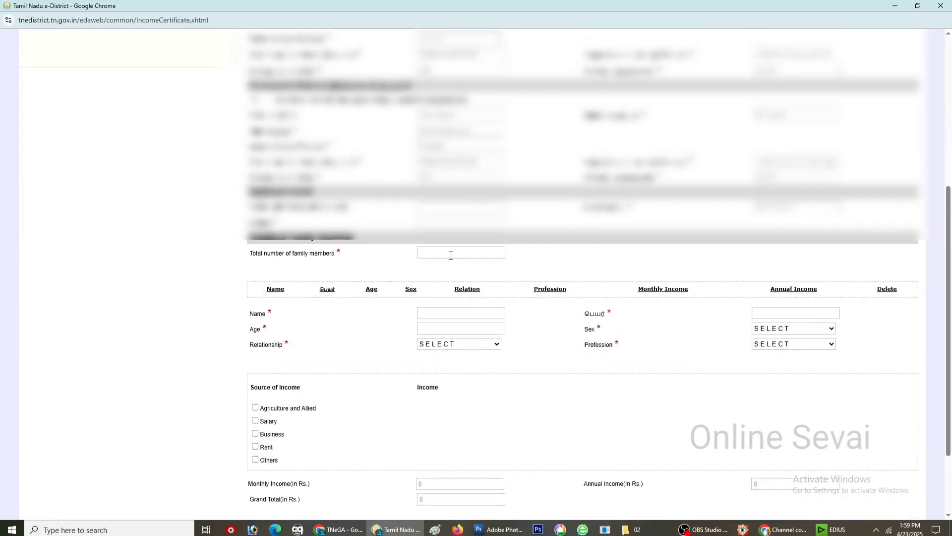
pyautogui.click(451, 255)
# Set total family members to 2 and enter the first member's name in English and Tamil
pyautogui.write('2')
pyautogui.click(451, 312)
pyautogui.write('su')
pyautogui.click(805, 316)
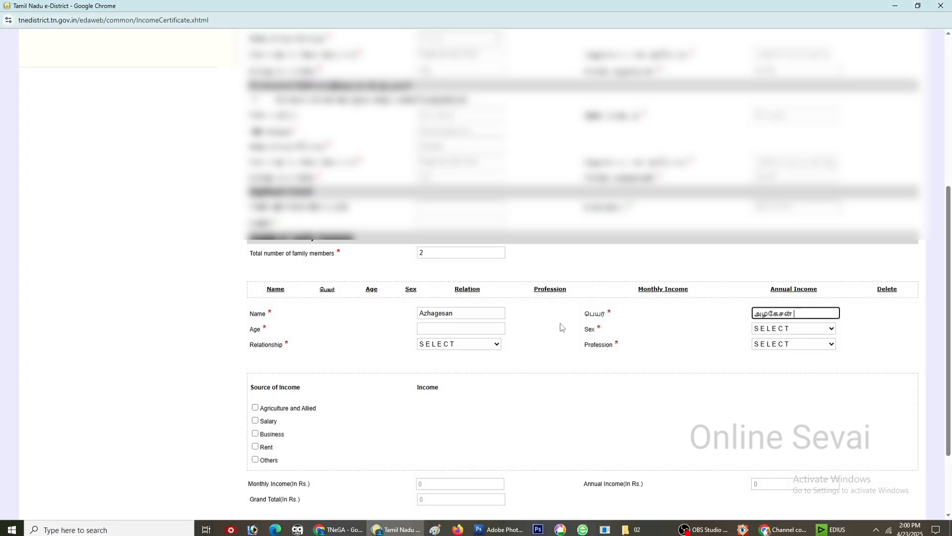
# Give the member age 65, sex Male, relationship Father and profession Private
pyautogui.click(486, 326)
pyautogui.write('65')
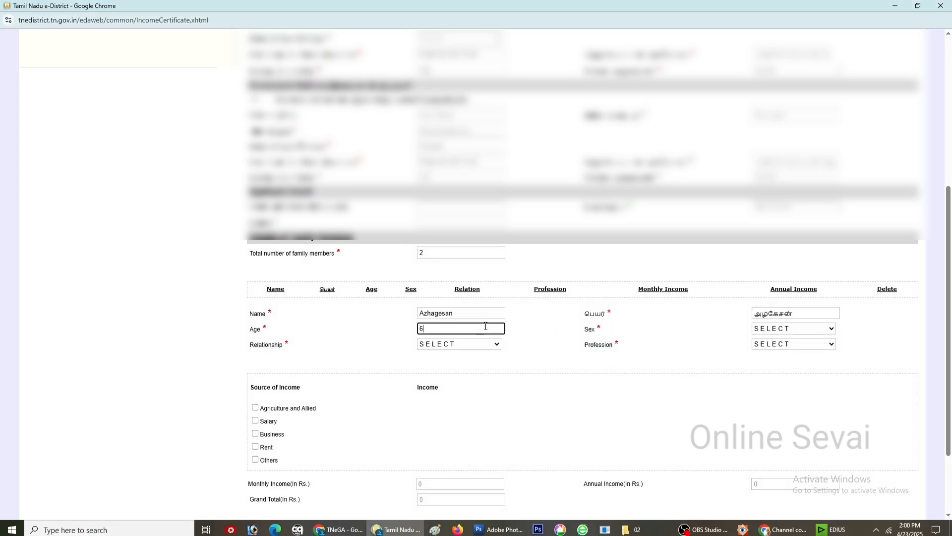
pyautogui.click(802, 330)
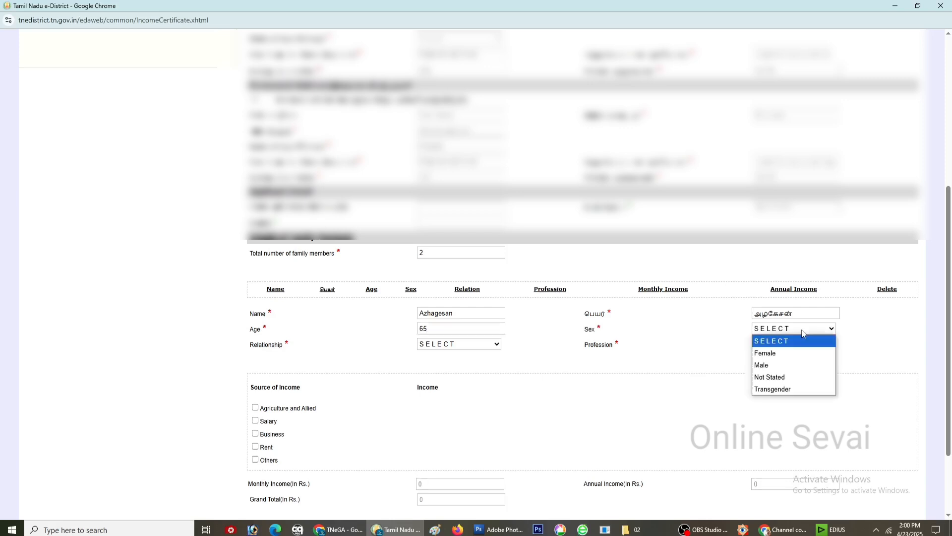
pyautogui.click(793, 362)
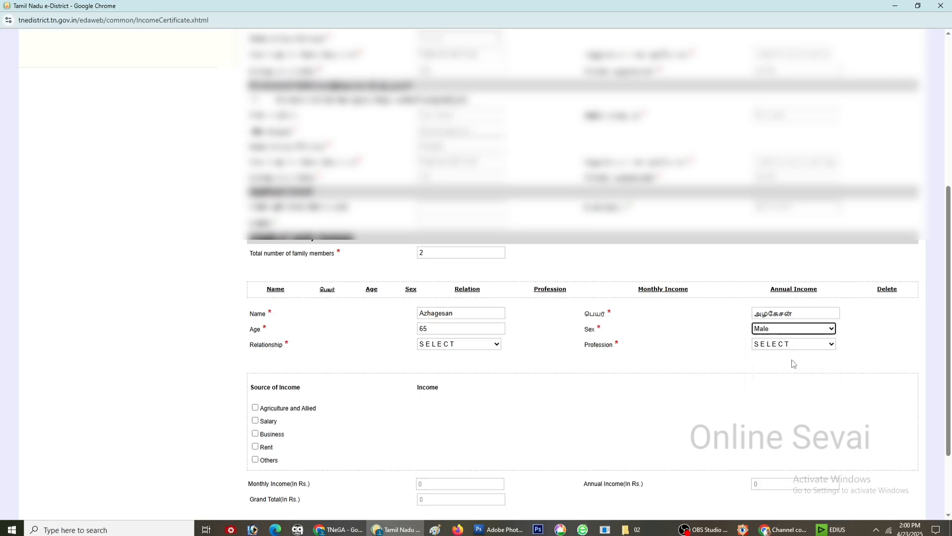
pyautogui.click(479, 346)
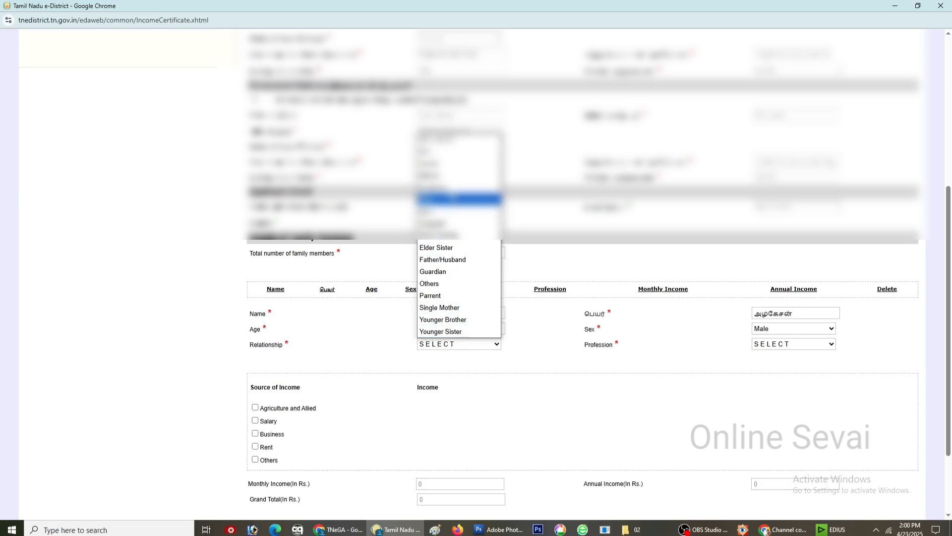
pyautogui.click(446, 164)
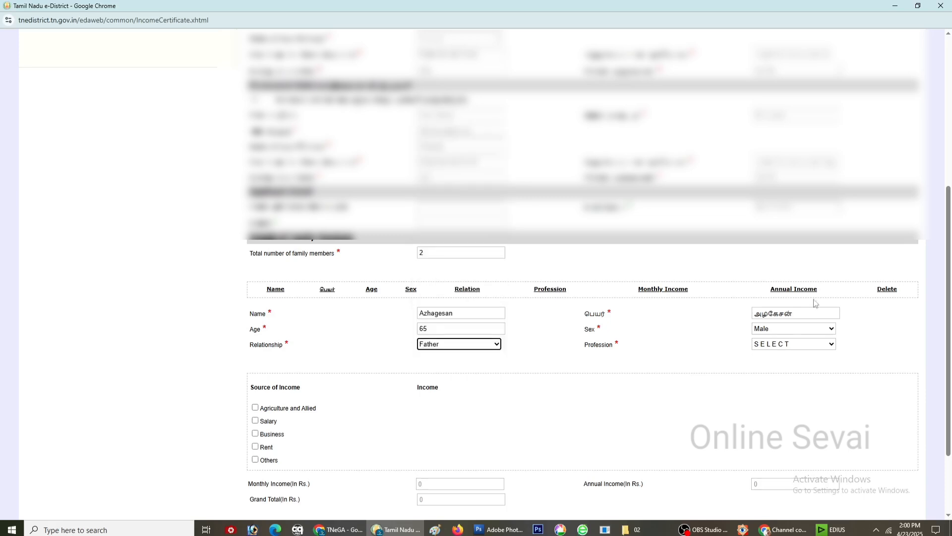
pyautogui.click(807, 346)
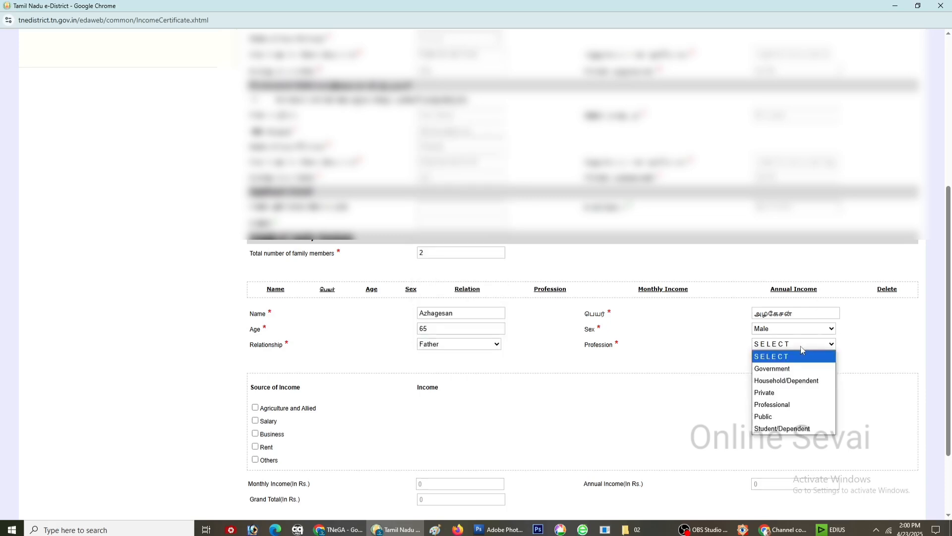
pyautogui.click(794, 394)
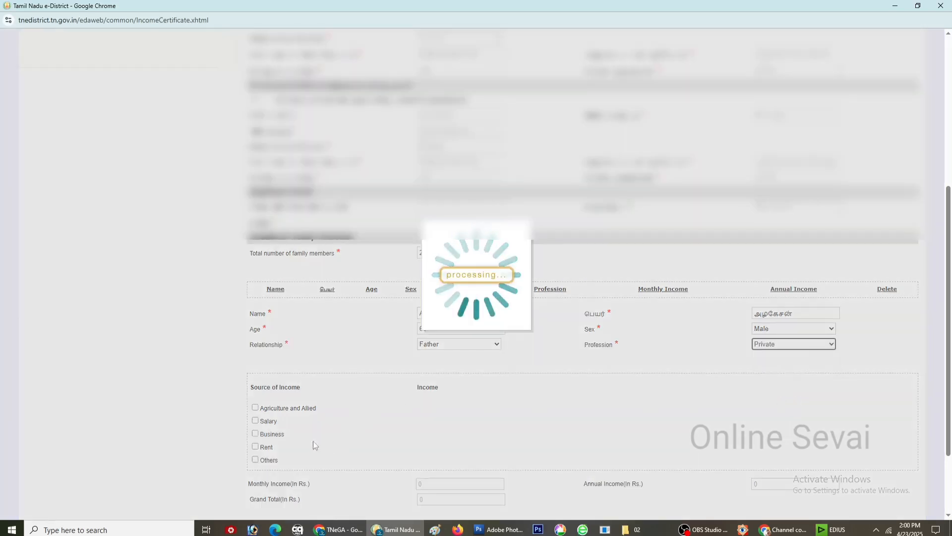
# Tick Agriculture and Allied with 5000 monthly income and add the father to the table
pyautogui.scroll(-1, 261, 437)
pyautogui.click(255, 367)
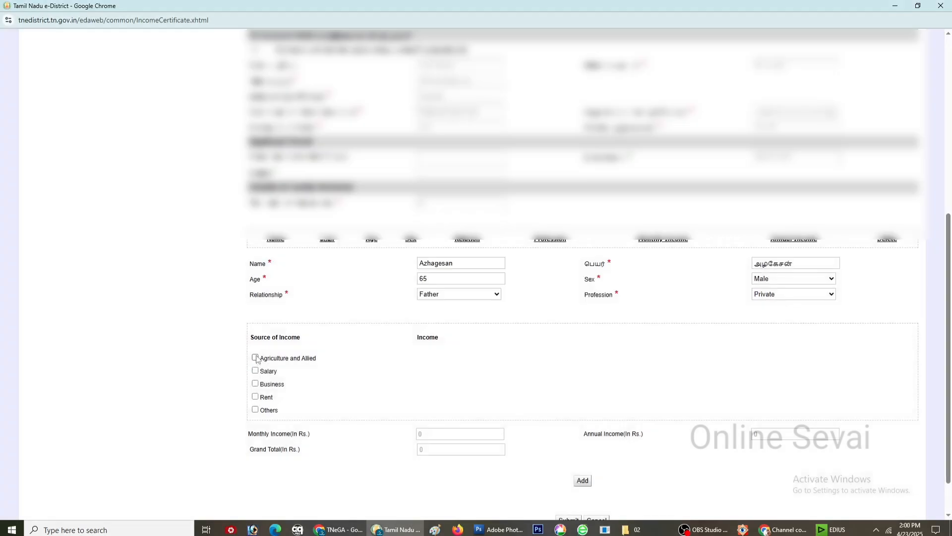
pyautogui.click(256, 355)
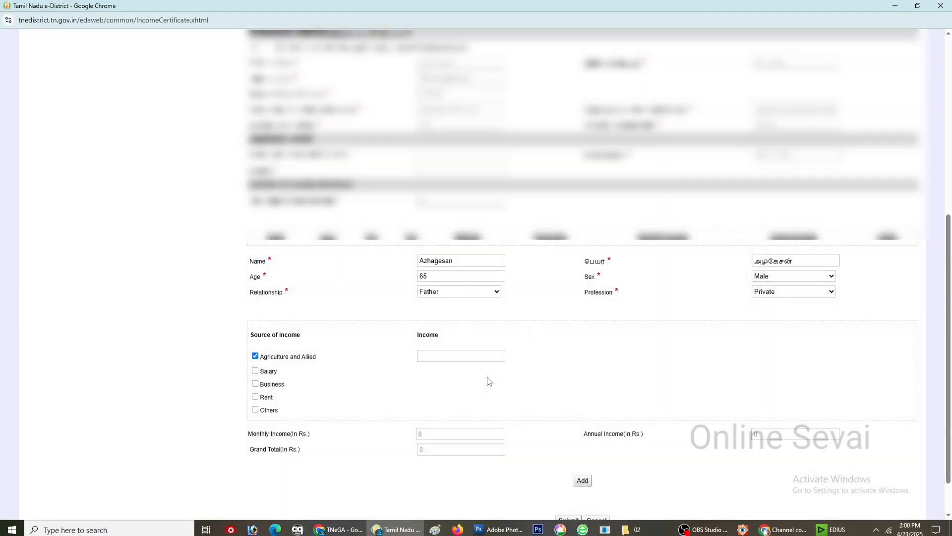
pyautogui.click(464, 357)
pyautogui.write('600')
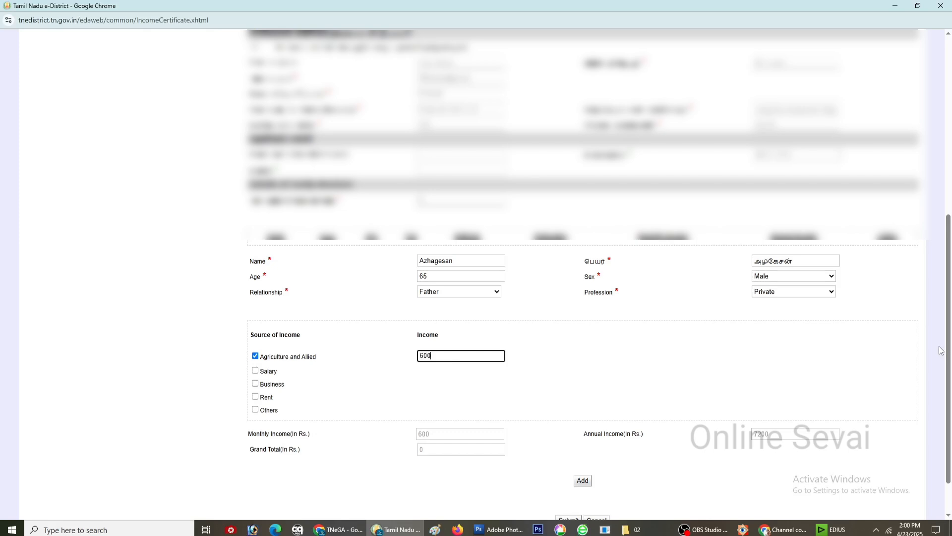
pyautogui.press('BackSpace')
pyautogui.press('BackSpace')
pyautogui.press('BackSpace')
pyautogui.write('5000')
pyautogui.click(587, 481)
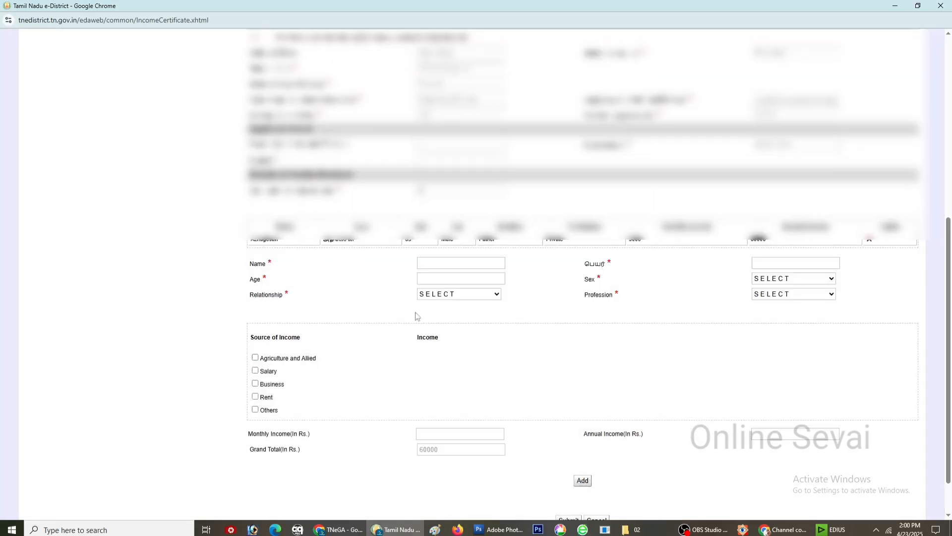
# Enter the applicant's name in both English and Tamil fields, with age 25
pyautogui.click(440, 262)
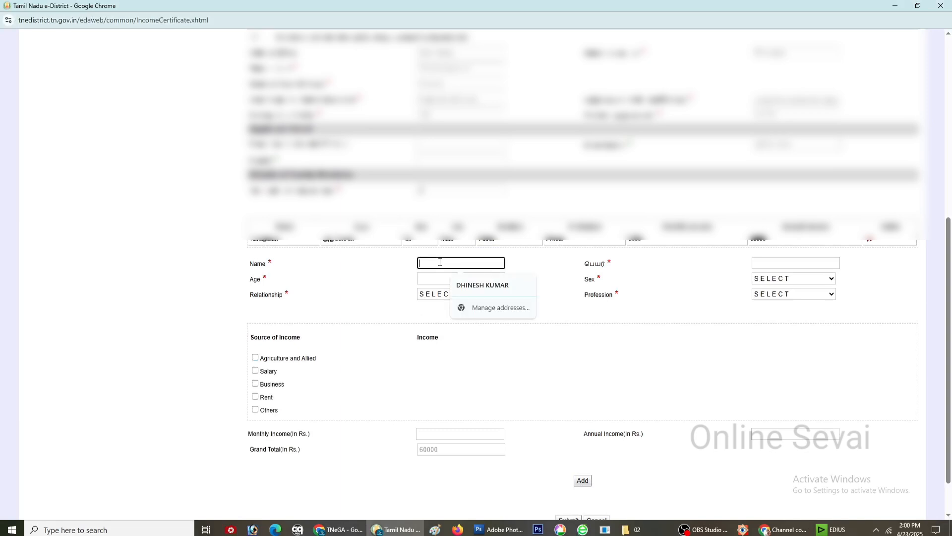
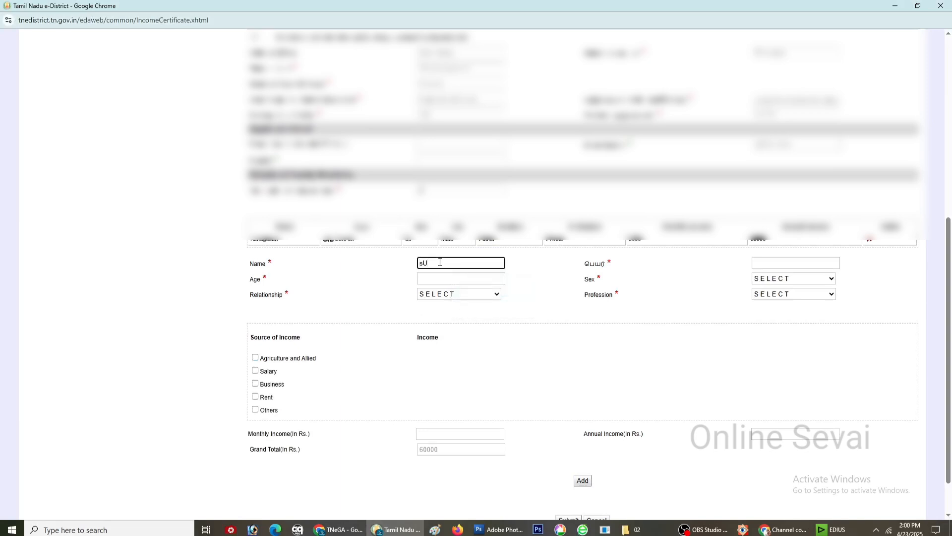
pyautogui.press('BackSpace')
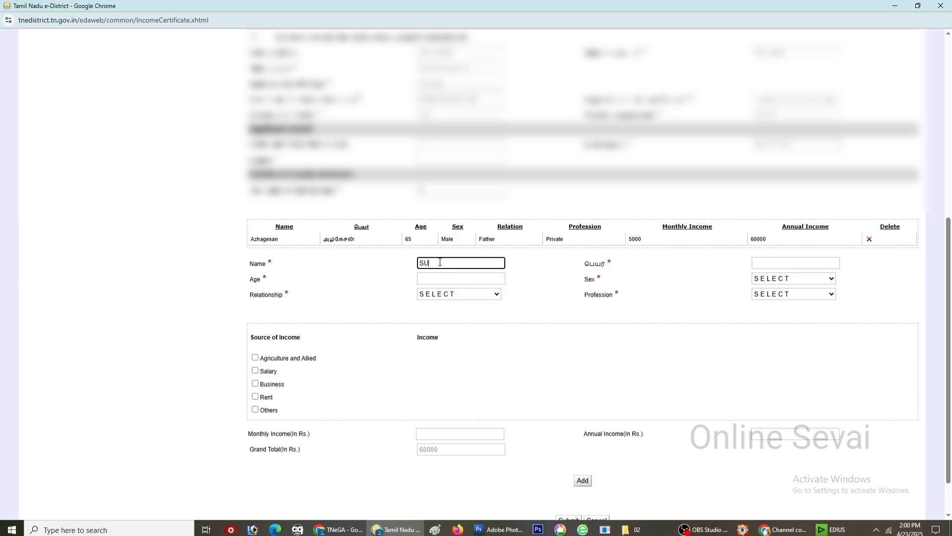
pyautogui.moveTo(479, 266); pyautogui.dragTo(352, 292)
pyautogui.hotkey('ctrl', 'c')
pyautogui.click(772, 266)
pyautogui.hotkey('ctrl', 'v')
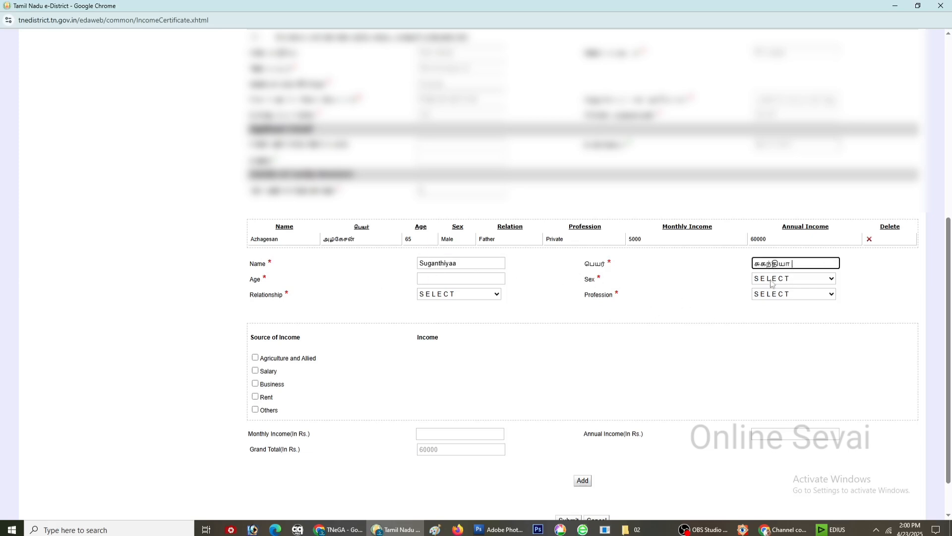
pyautogui.press('Tab')
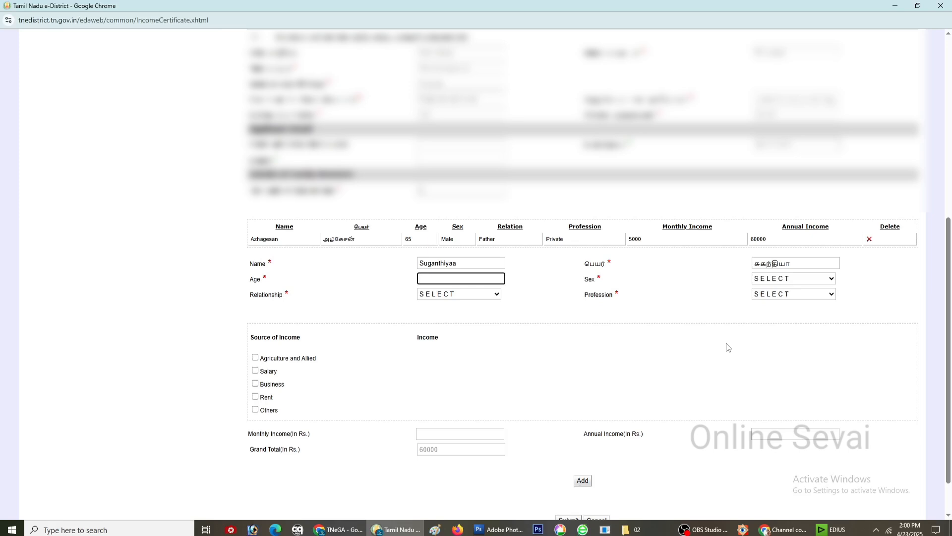
pyautogui.write('25')
# Set sex Female, relationship Self, profession Household/Dependent, and add her to the table
pyautogui.click(804, 276)
pyautogui.click(804, 276)
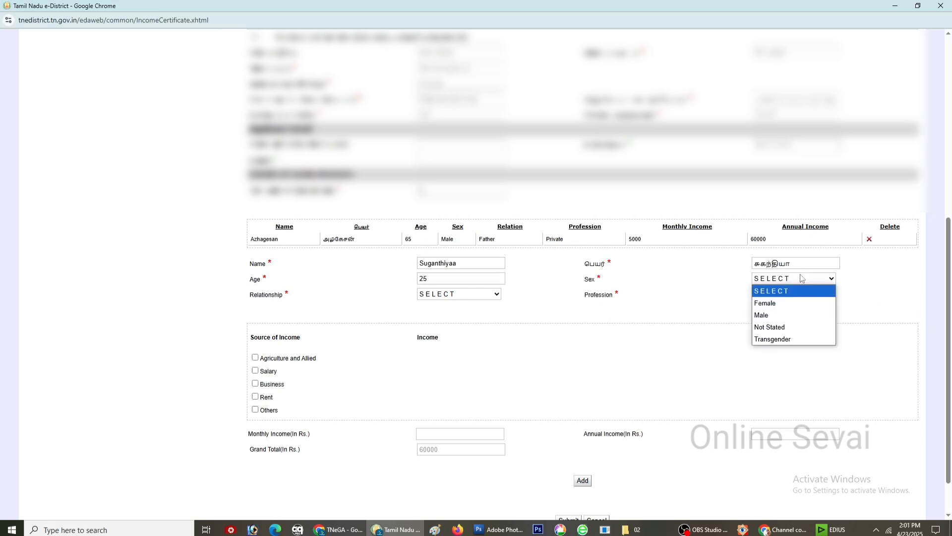
pyautogui.click(793, 302)
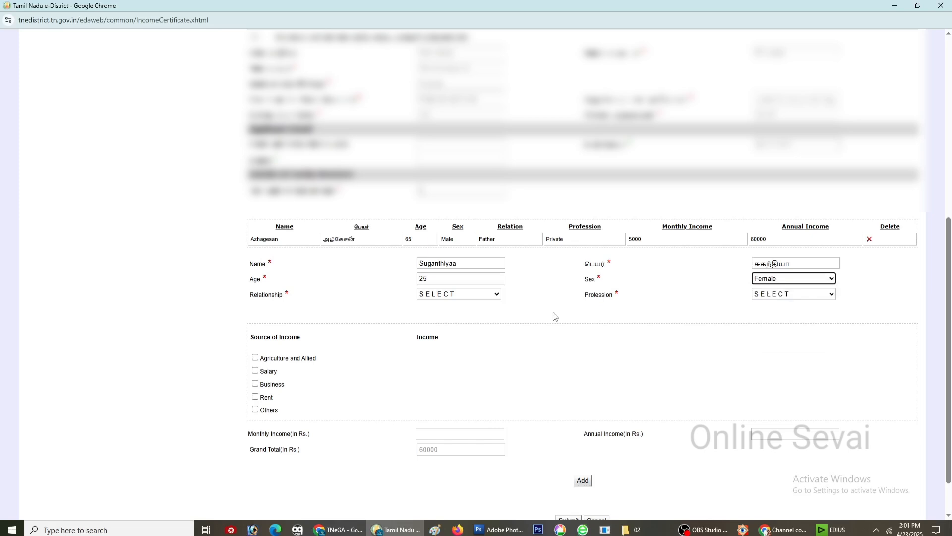
pyautogui.click(487, 296)
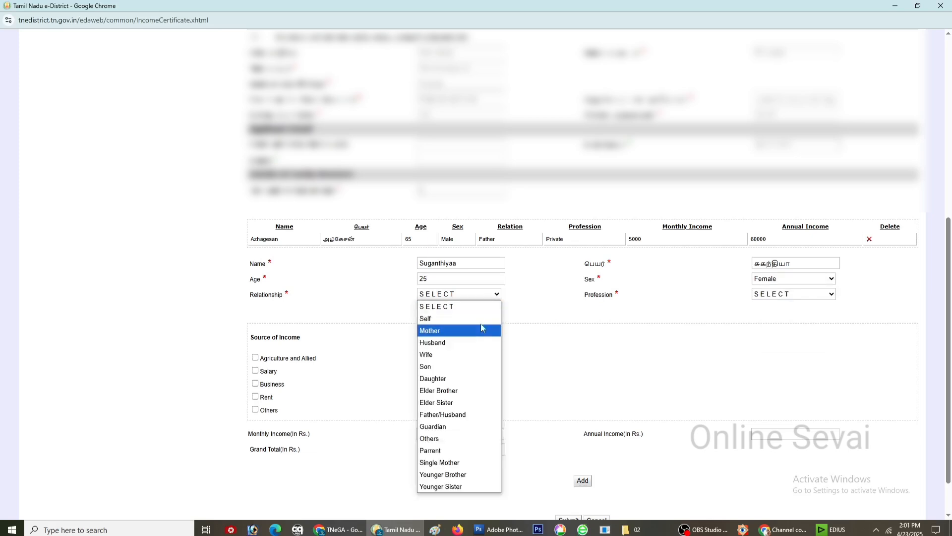
pyautogui.click(485, 320)
pyautogui.click(787, 297)
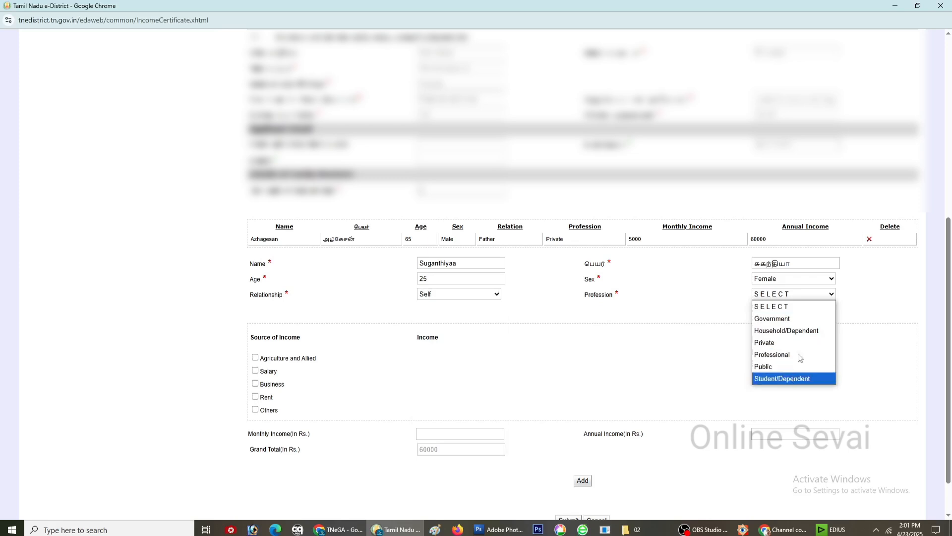
pyautogui.click(806, 332)
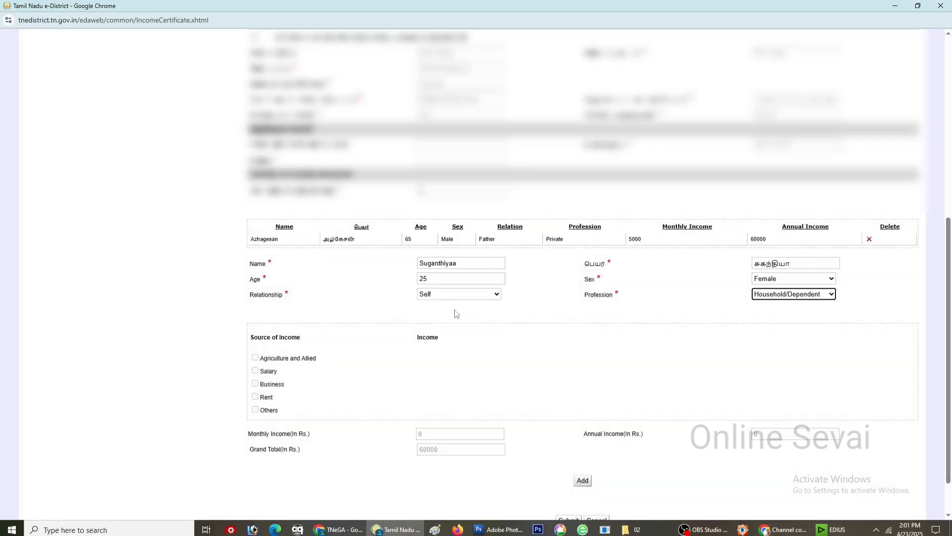
pyautogui.scroll(-1, 464, 332)
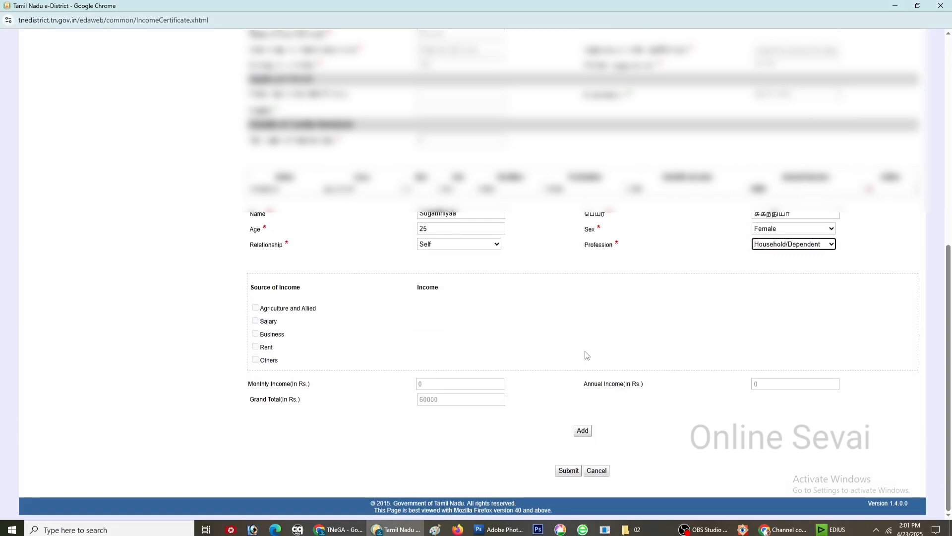
pyautogui.click(583, 431)
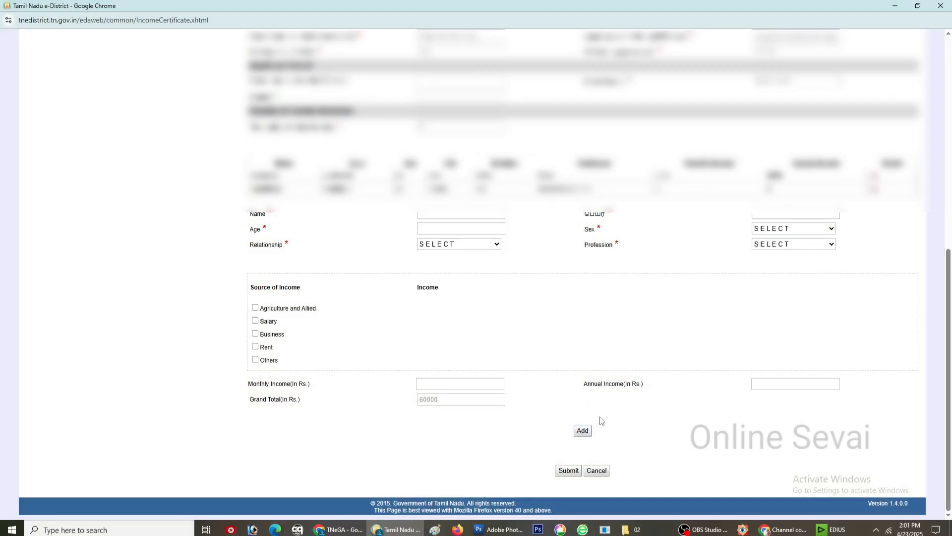
# Submit the family details and set the document to Applicant Photo, number 01
pyautogui.click(568, 470)
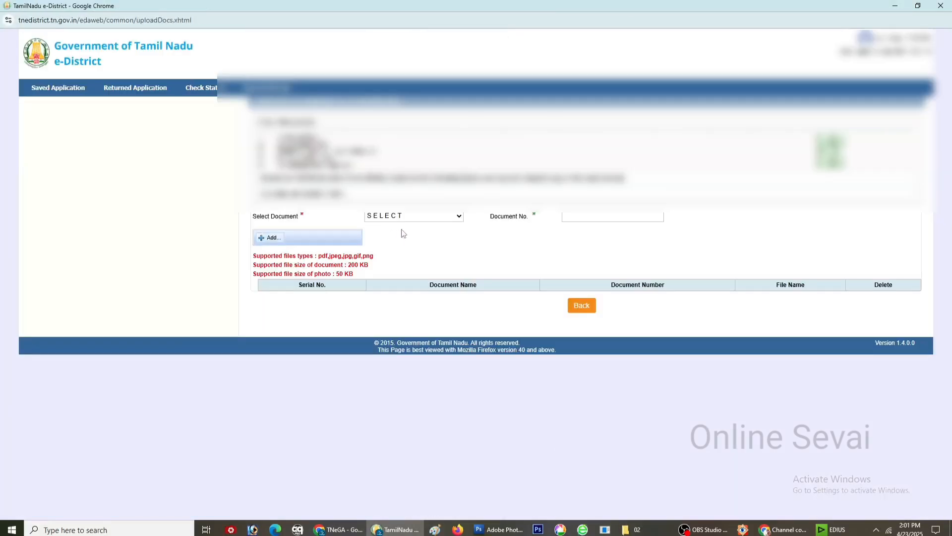
pyautogui.click(424, 218)
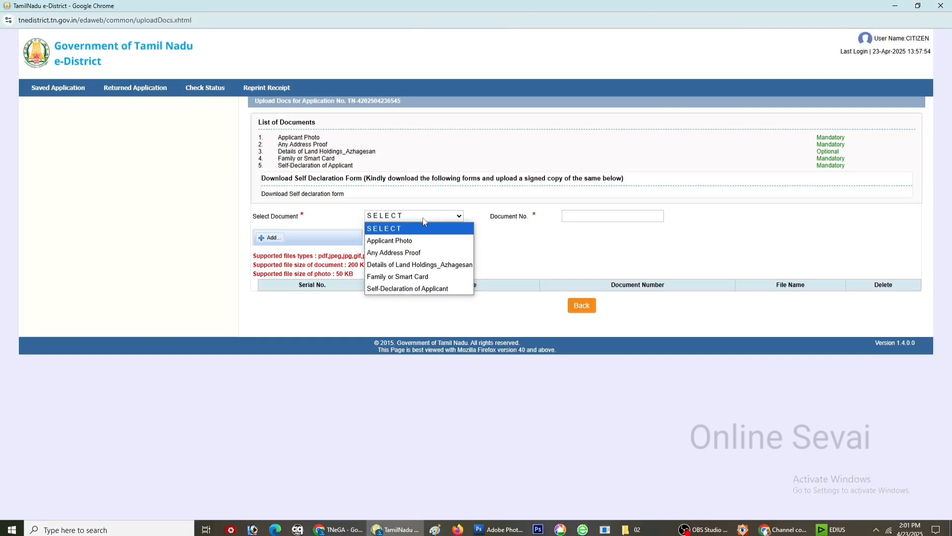
pyautogui.click(425, 242)
pyautogui.click(609, 217)
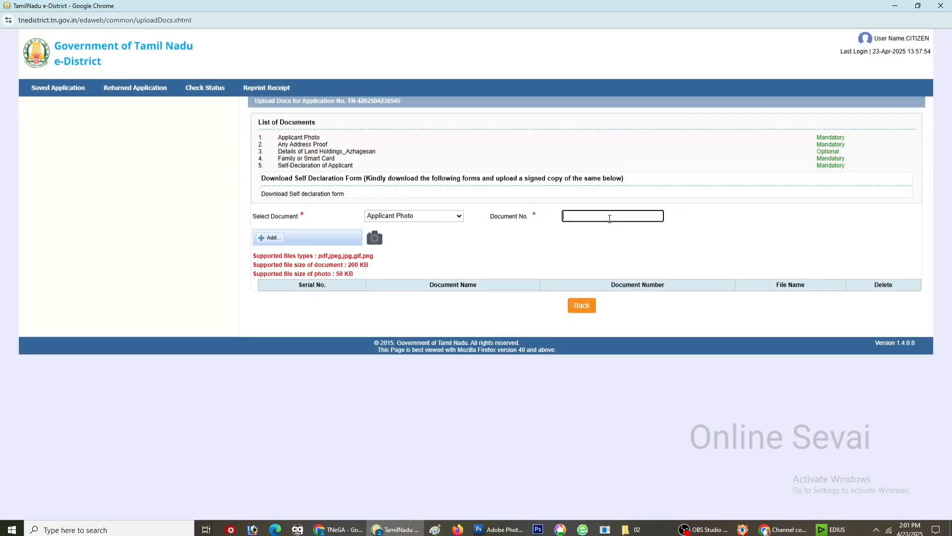
pyautogui.write('01')
# Attach the applicant's photo from E:\Certificate\Community 01\01
pyautogui.click(272, 239)
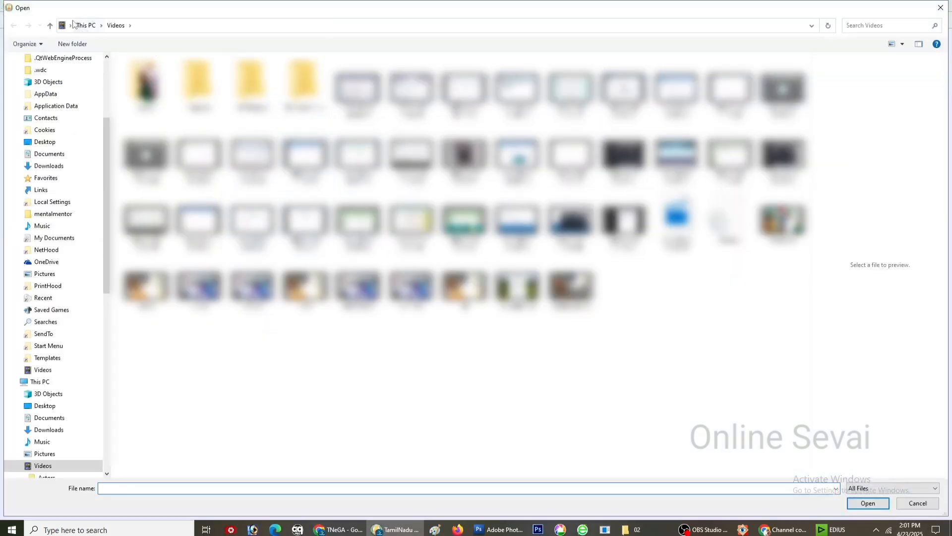
pyautogui.click(79, 25)
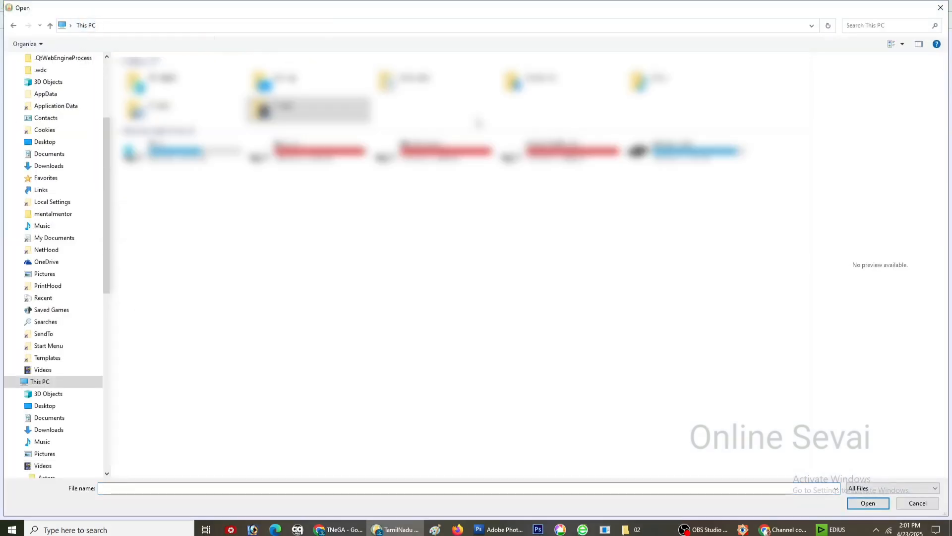
pyautogui.doubleClick(451, 151)
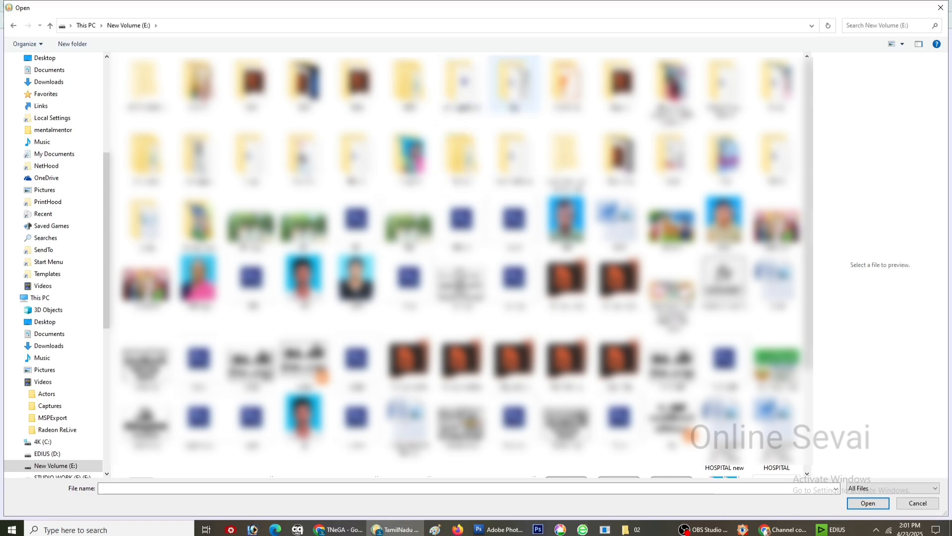
pyautogui.doubleClick(567, 82)
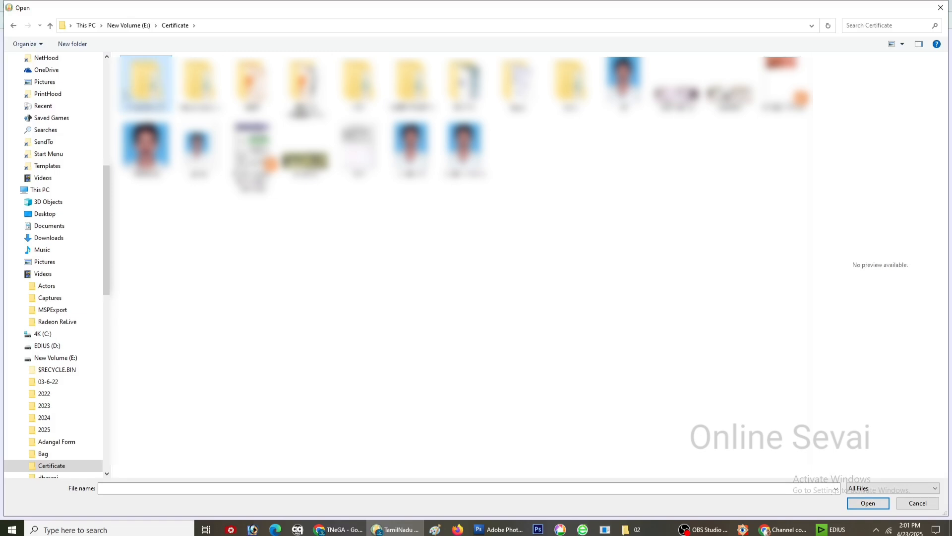
pyautogui.doubleClick(146, 82)
pyautogui.doubleClick(252, 84)
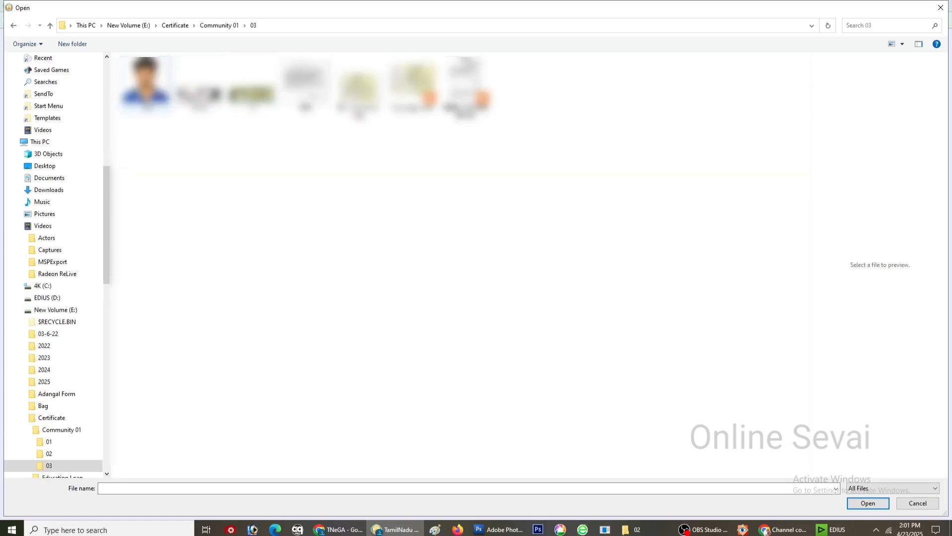
pyautogui.click(213, 25)
pyautogui.doubleClick(147, 85)
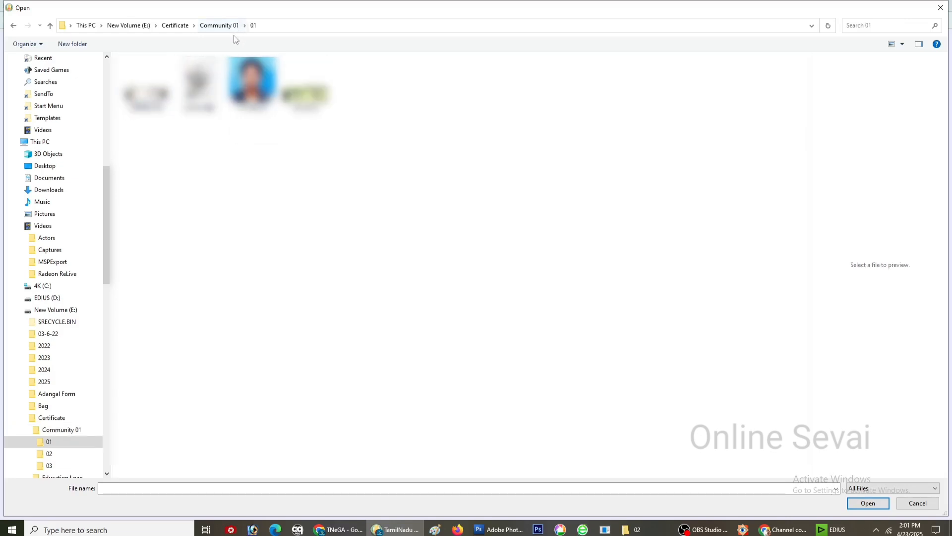
pyautogui.doubleClick(252, 84)
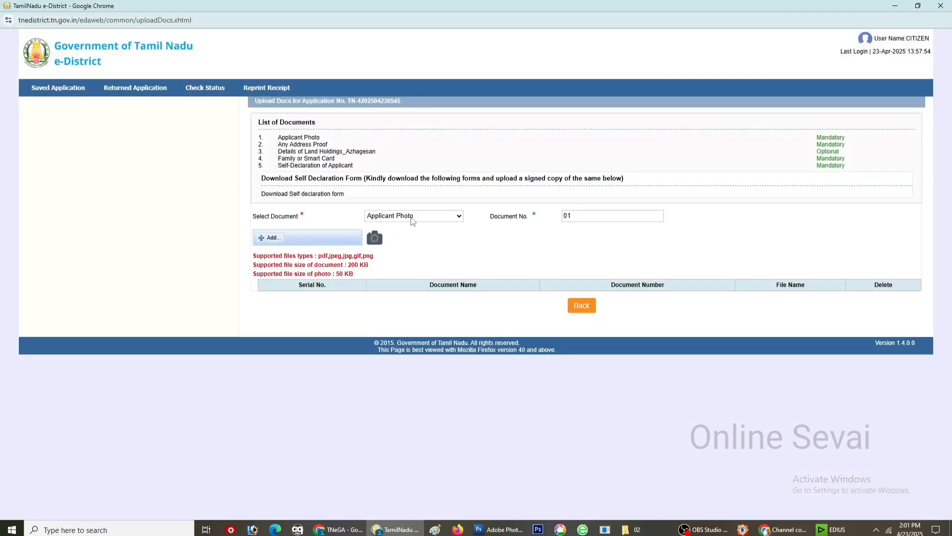
# Upload an image file as Any Address Proof, document 02
pyautogui.click(413, 218)
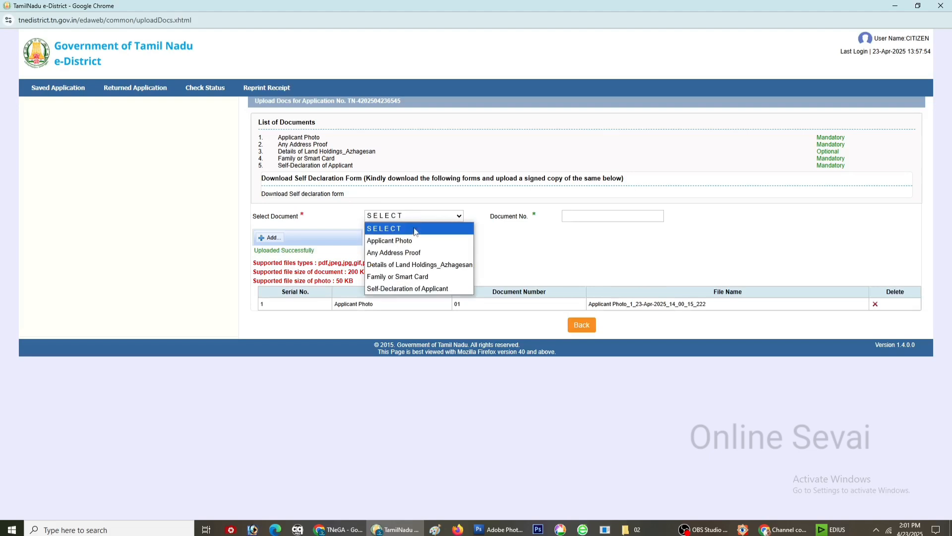
pyautogui.click(421, 254)
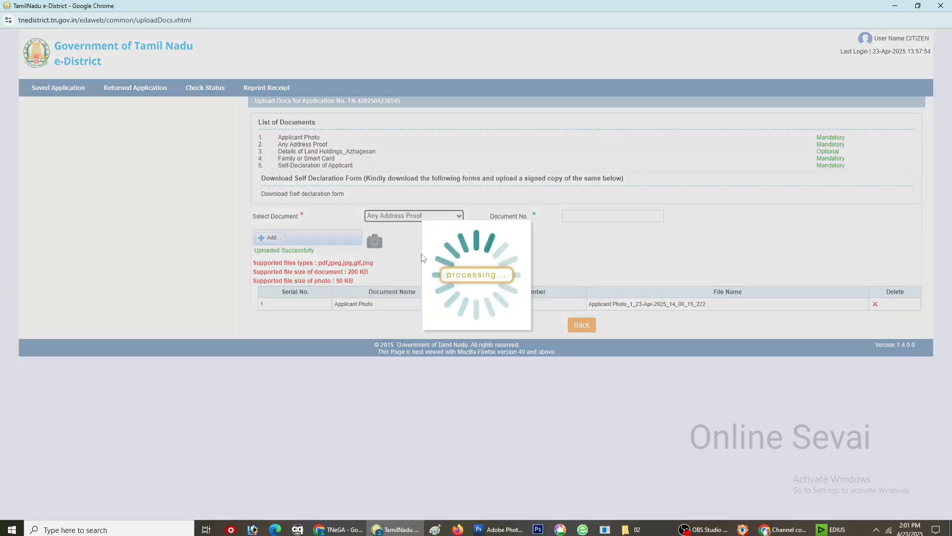
pyautogui.click(597, 217)
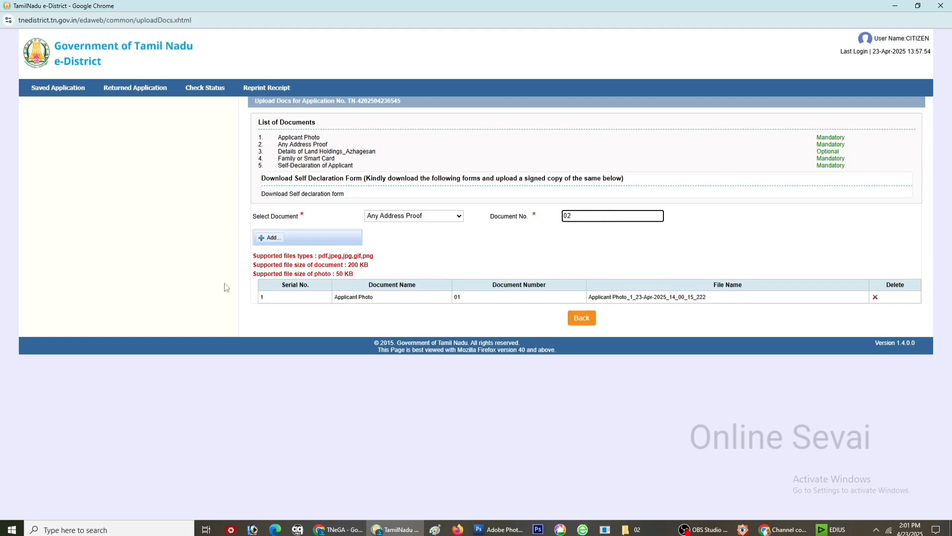
pyautogui.click(270, 237)
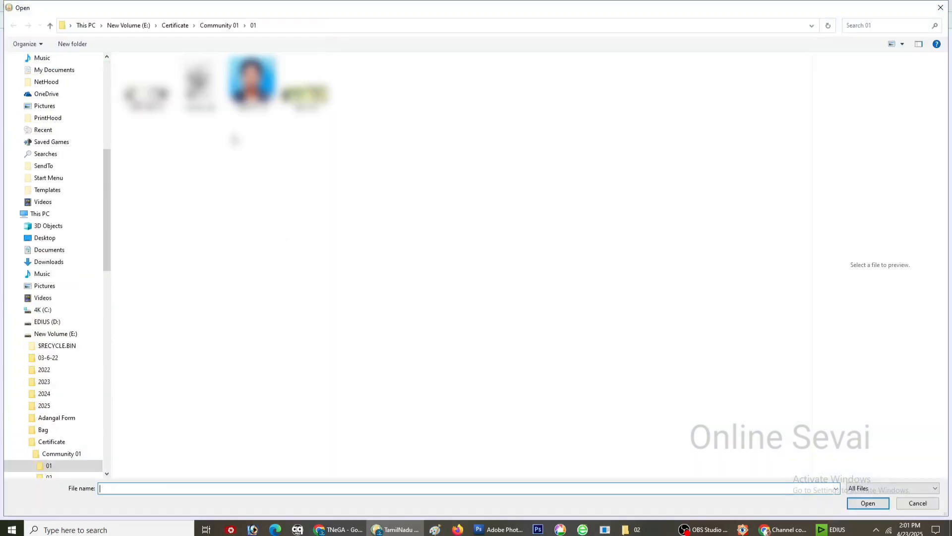
pyautogui.doubleClick(152, 94)
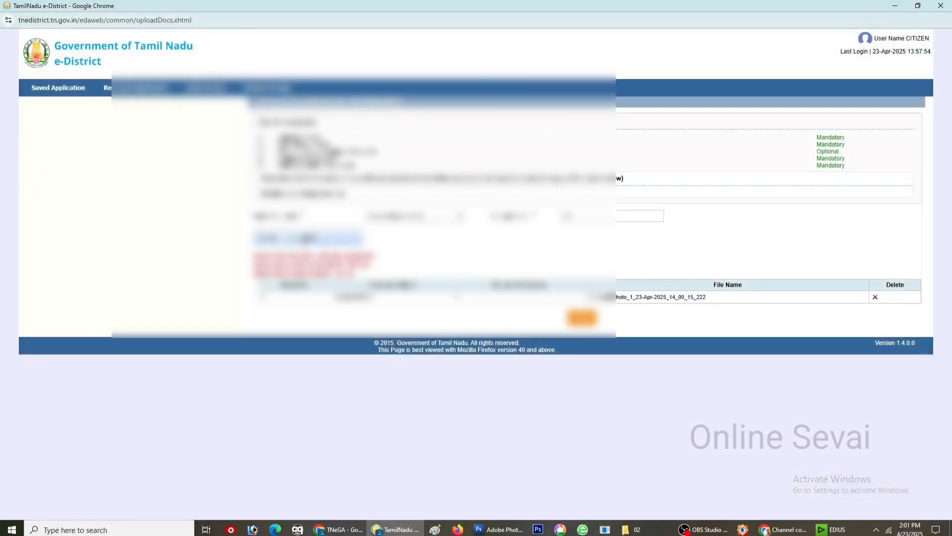
pyautogui.click(305, 239)
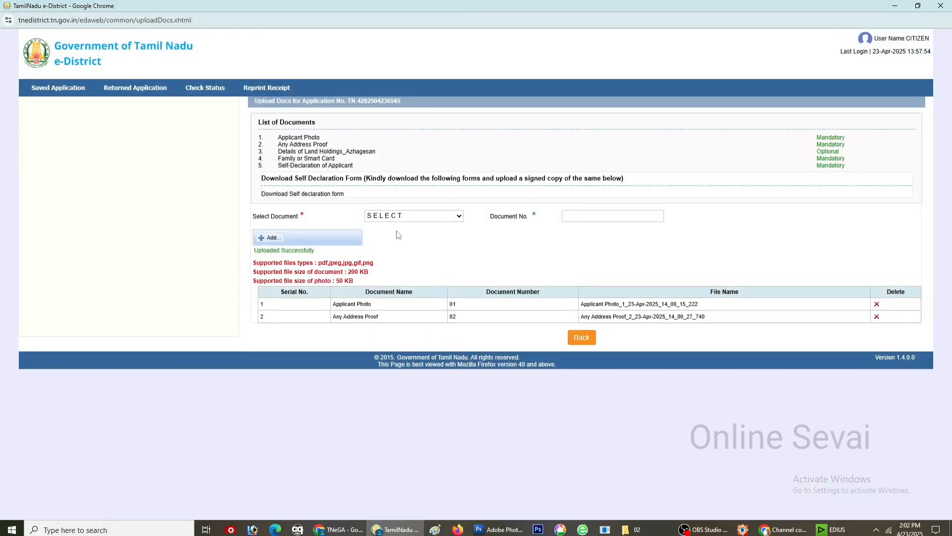
# Attach the family card image as Family or Smart Card, document 03
pyautogui.click(401, 217)
pyautogui.click(425, 276)
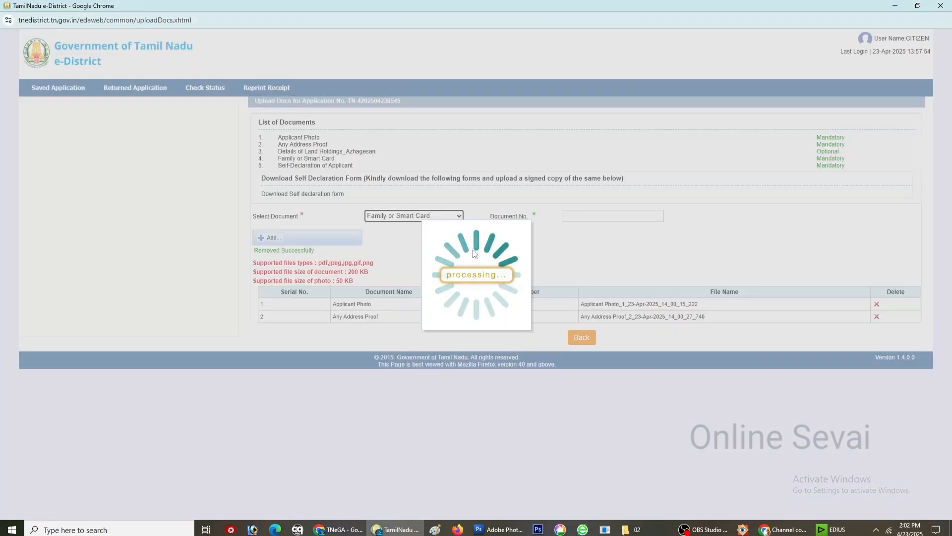
pyautogui.click(584, 218)
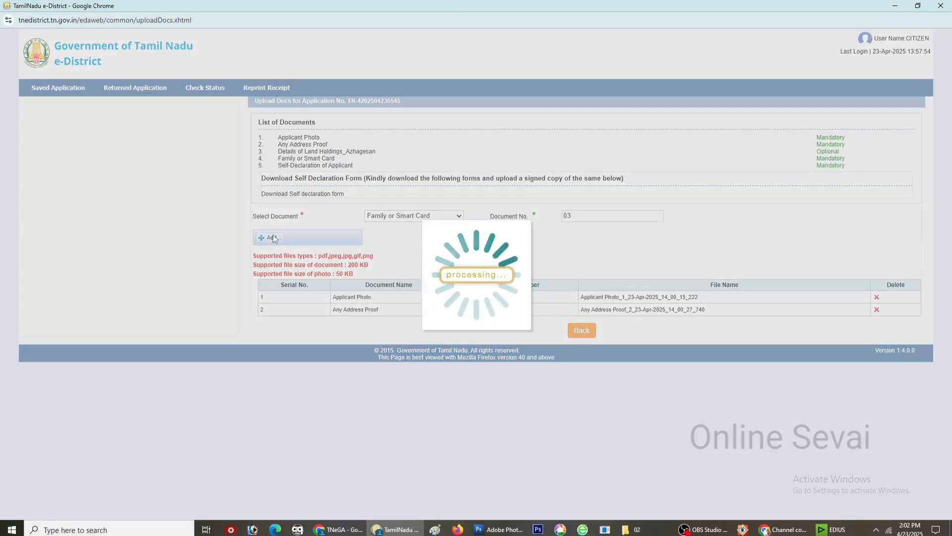
pyautogui.click(274, 239)
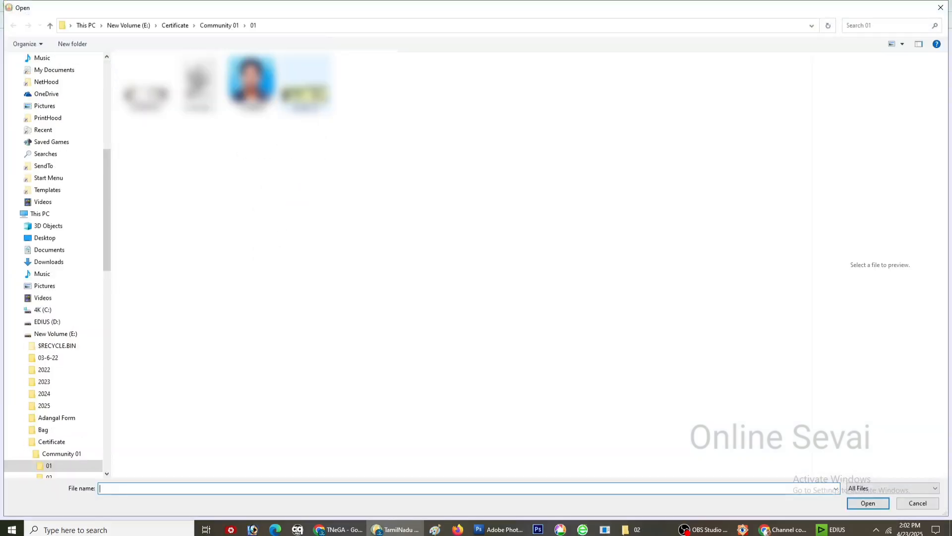
pyautogui.doubleClick(312, 87)
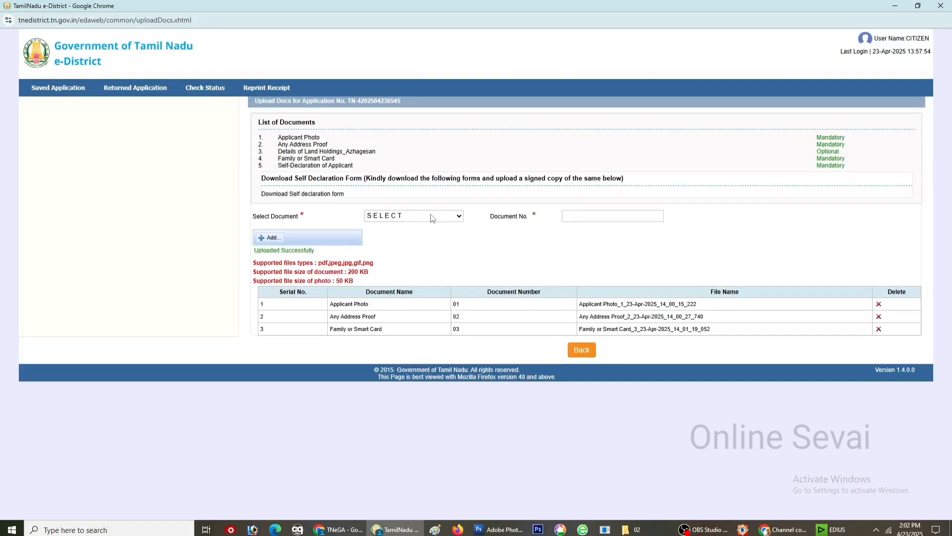
# Upload the signed Self-Declaration of Applicant as document 04 and proceed to payment
pyautogui.click(431, 216)
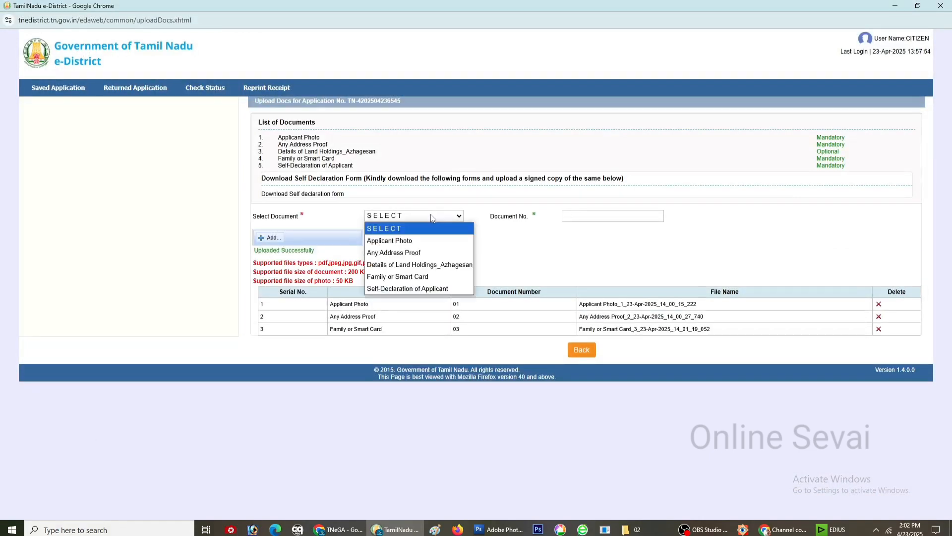
pyautogui.click(436, 290)
pyautogui.click(597, 219)
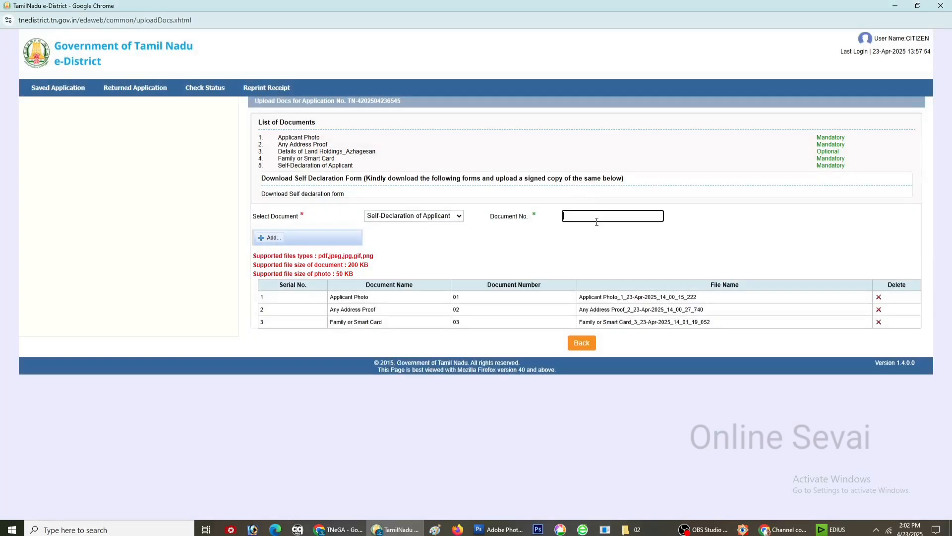
pyautogui.click(288, 239)
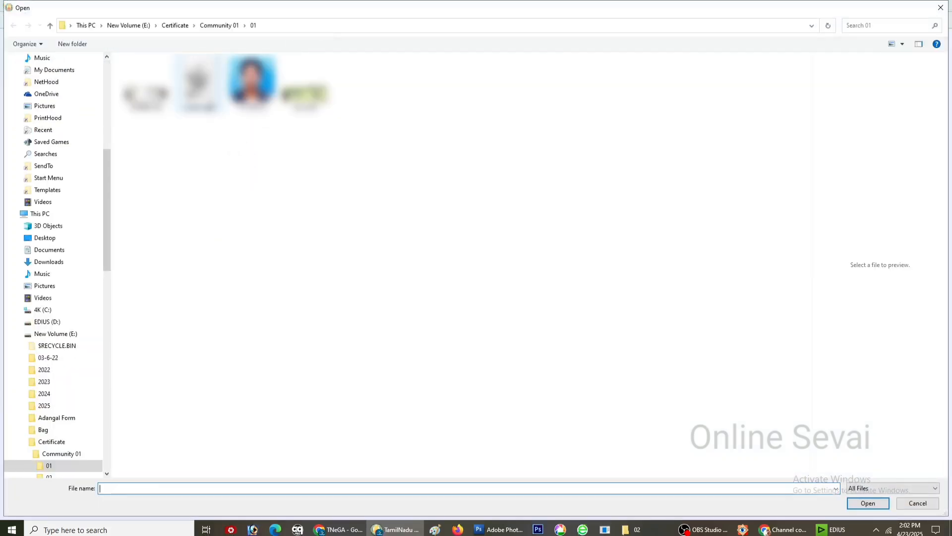
pyautogui.doubleClick(211, 101)
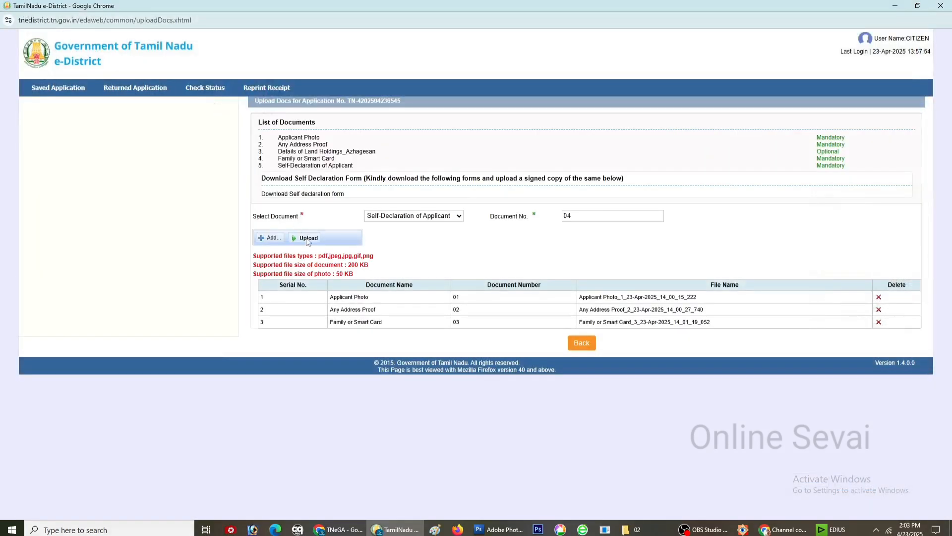
pyautogui.click(307, 237)
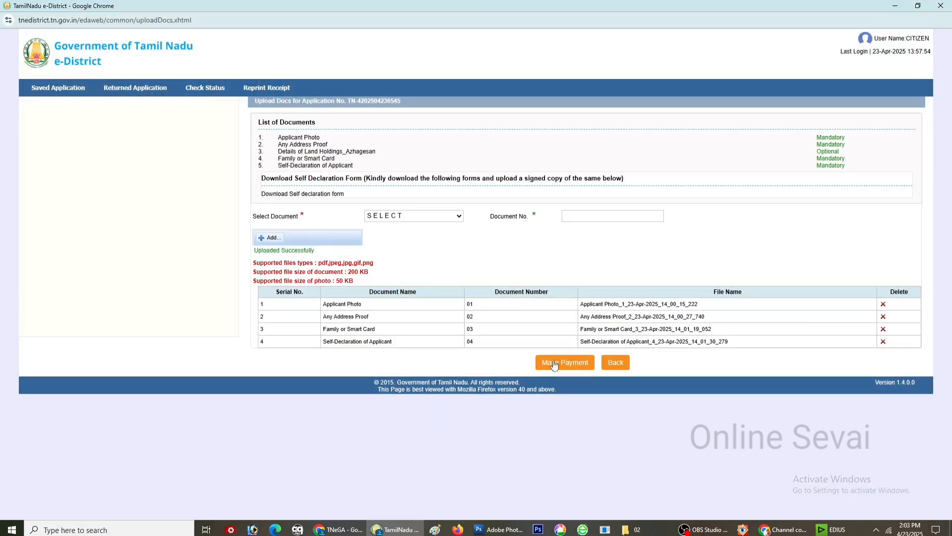
pyautogui.click(554, 363)
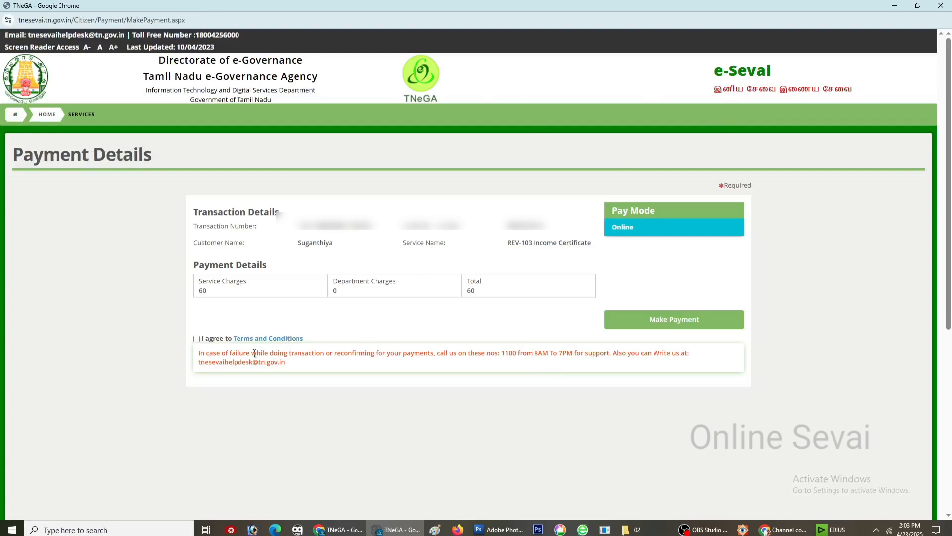
# Accept the terms and pay the ₹60 fee in BillDesk, settling on the card payment option
pyautogui.click(196, 339)
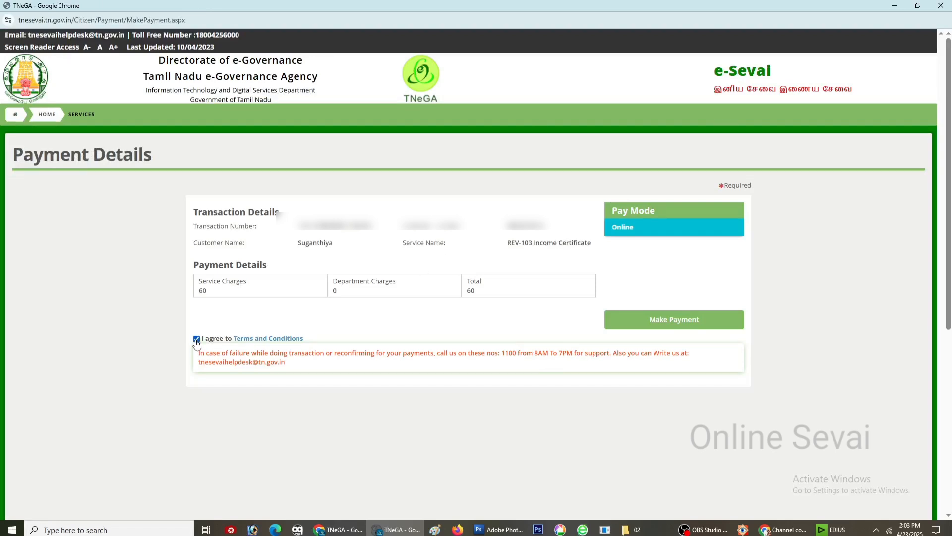
pyautogui.click(667, 320)
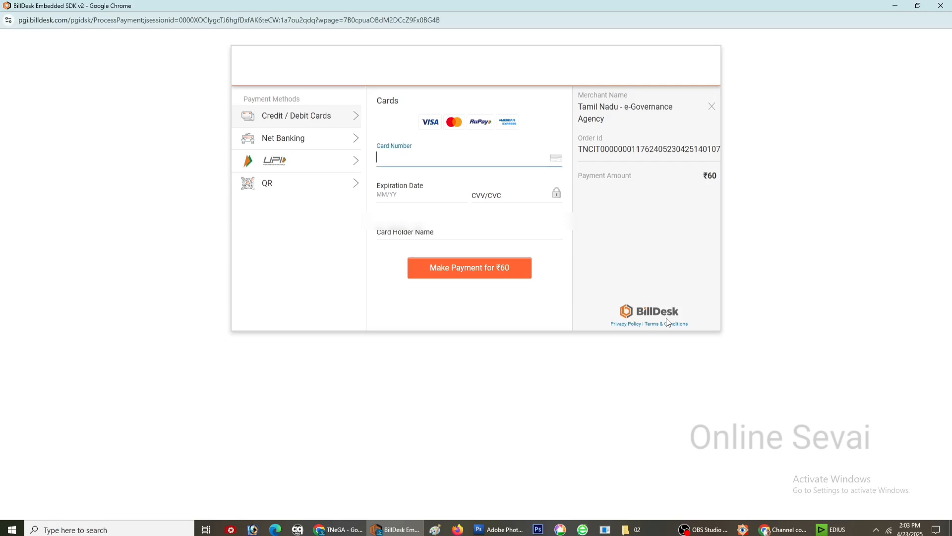
pyautogui.click(314, 145)
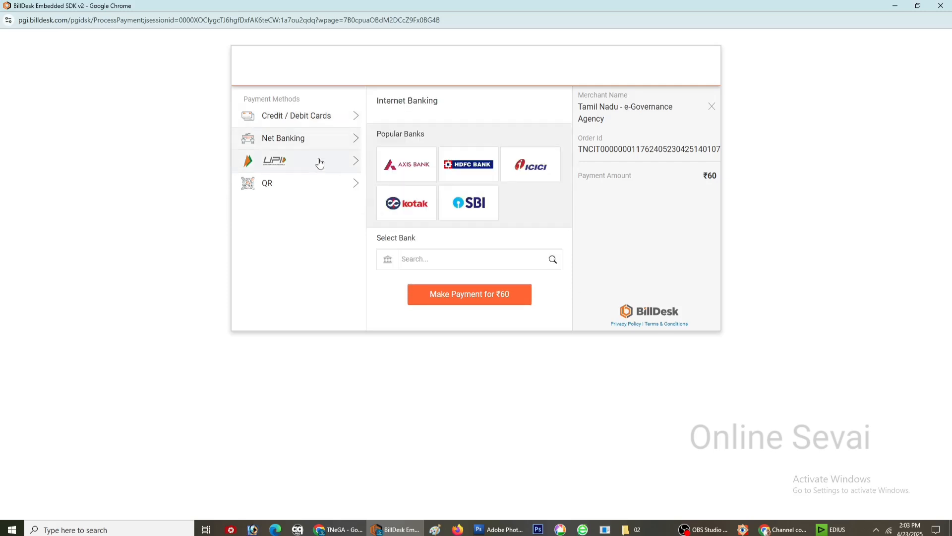
pyautogui.click(320, 162)
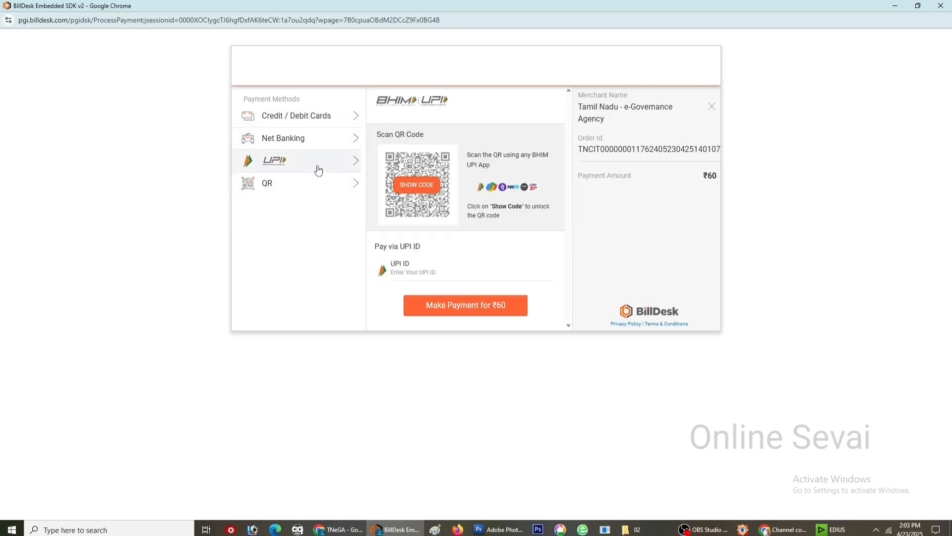
pyautogui.click(317, 185)
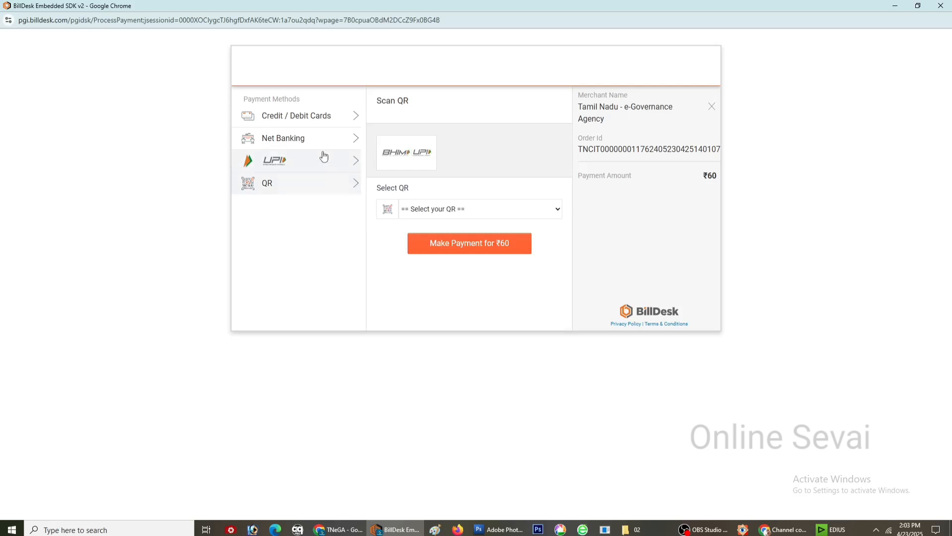
pyautogui.click(323, 144)
pyautogui.click(322, 167)
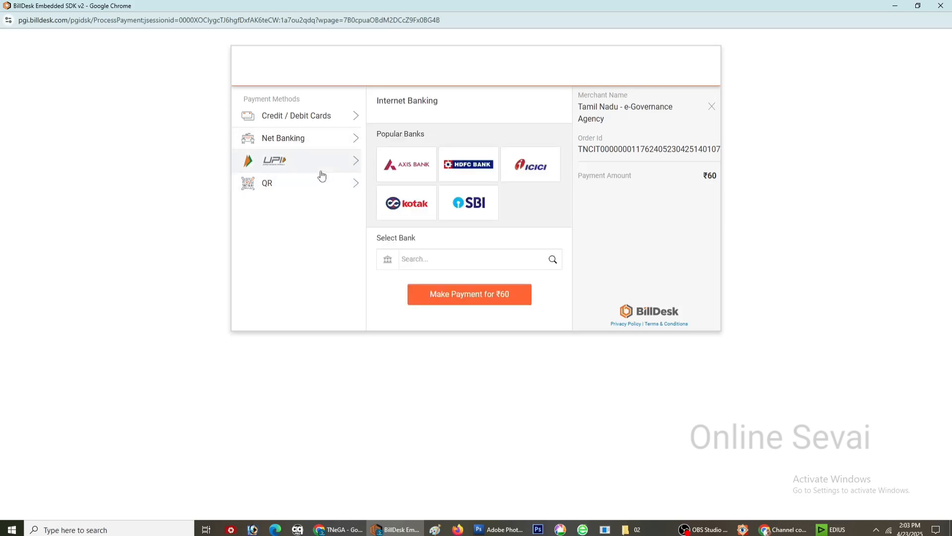
pyautogui.click(334, 115)
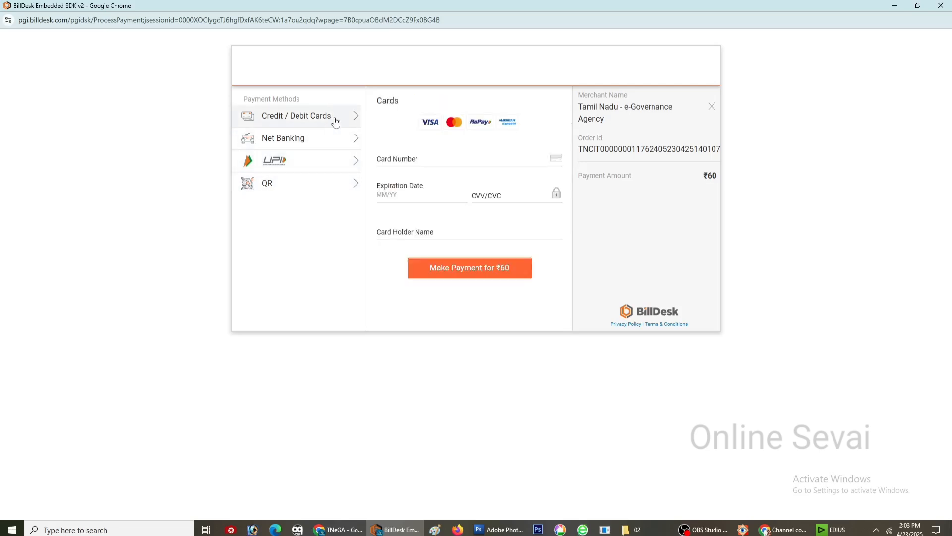
pyautogui.click(334, 137)
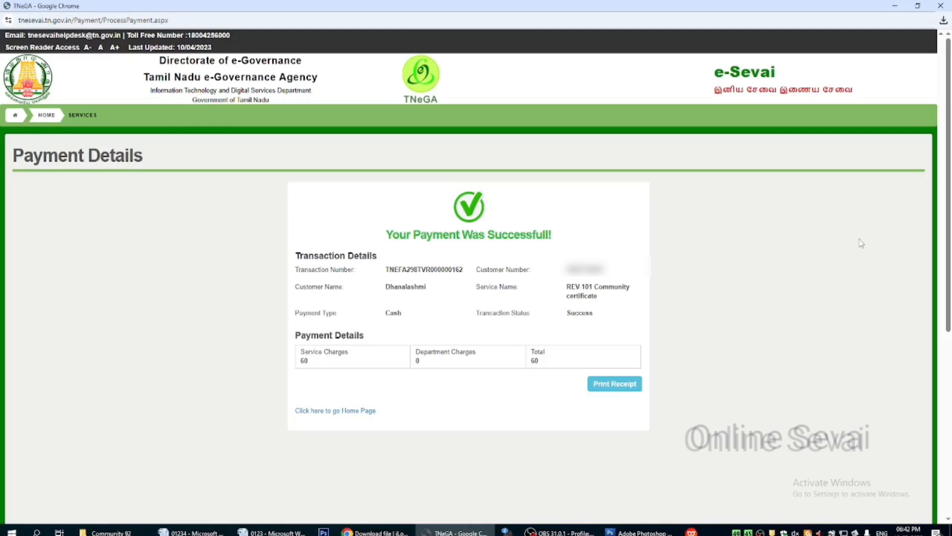
# Print the ₹60.00 acknowledgement receipt PDF, then go back to the e-Sevai payment success page
pyautogui.click(626, 387)
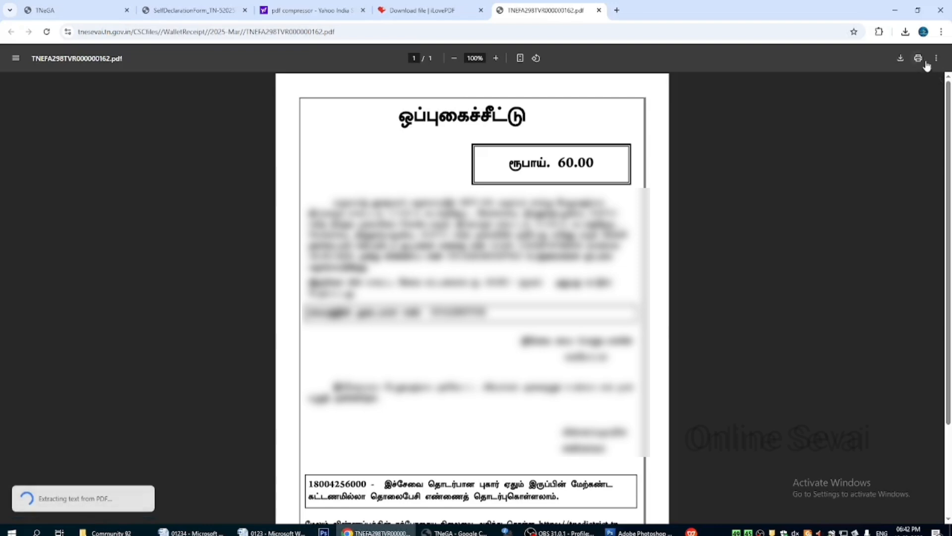
pyautogui.click(918, 59)
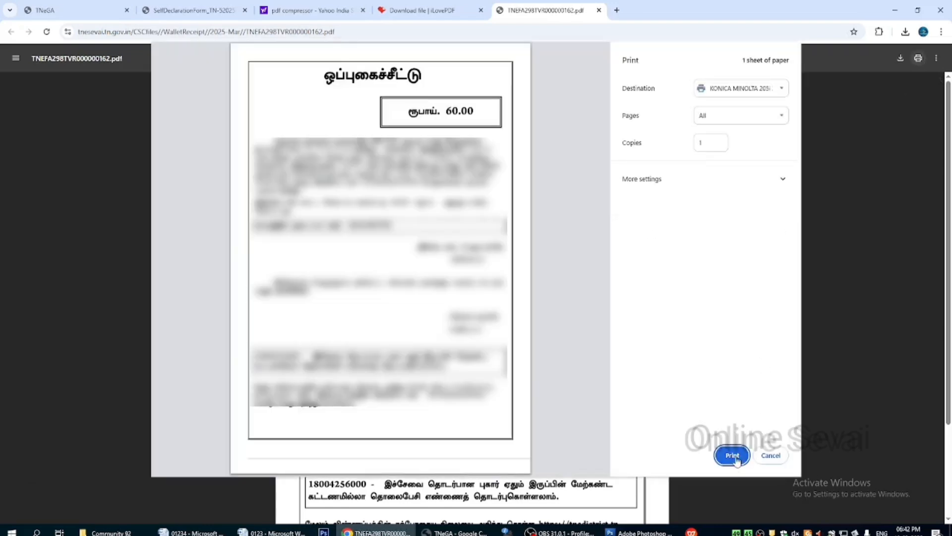
pyautogui.click(732, 455)
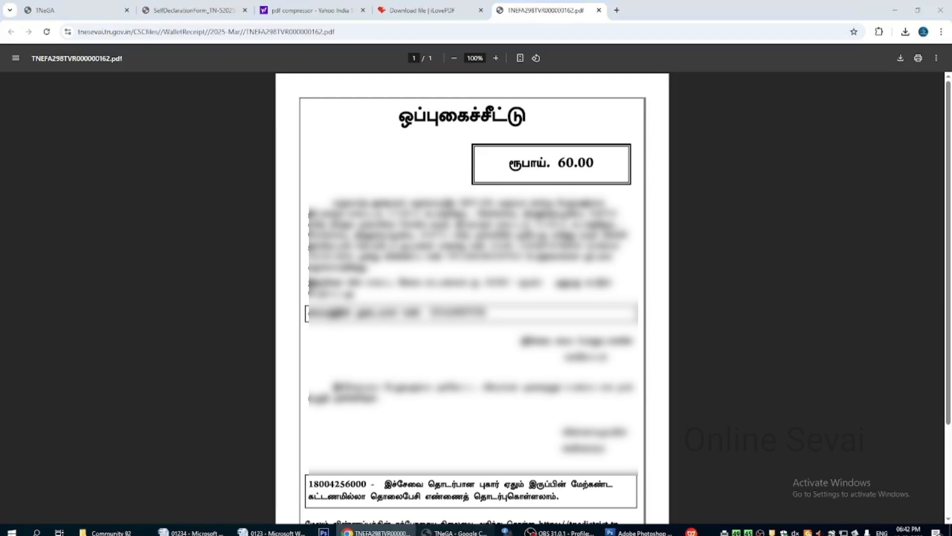
pyautogui.click(454, 532)
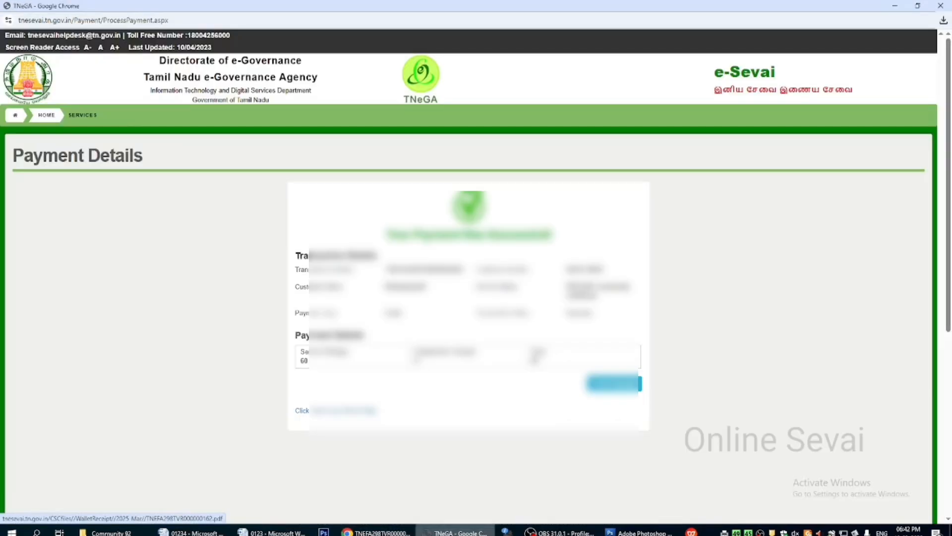